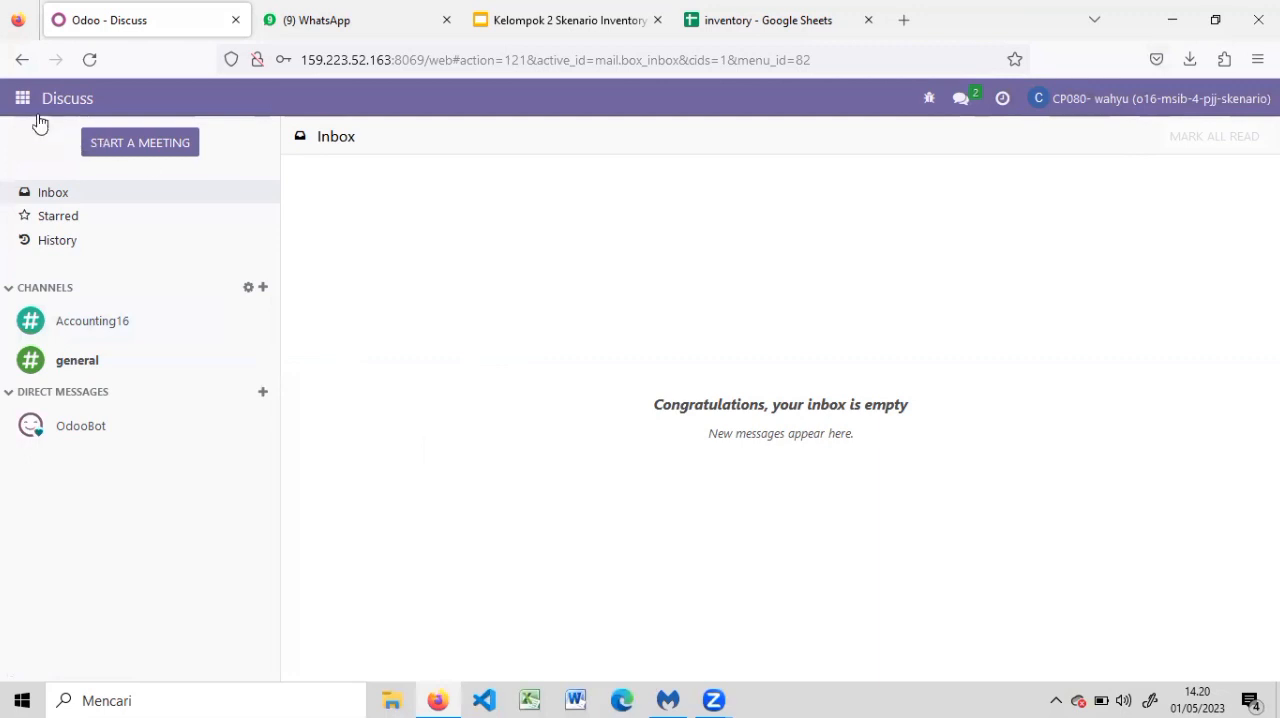
# Open the list of internal users from the Users & Companies settings
pyautogui.click(22, 98)
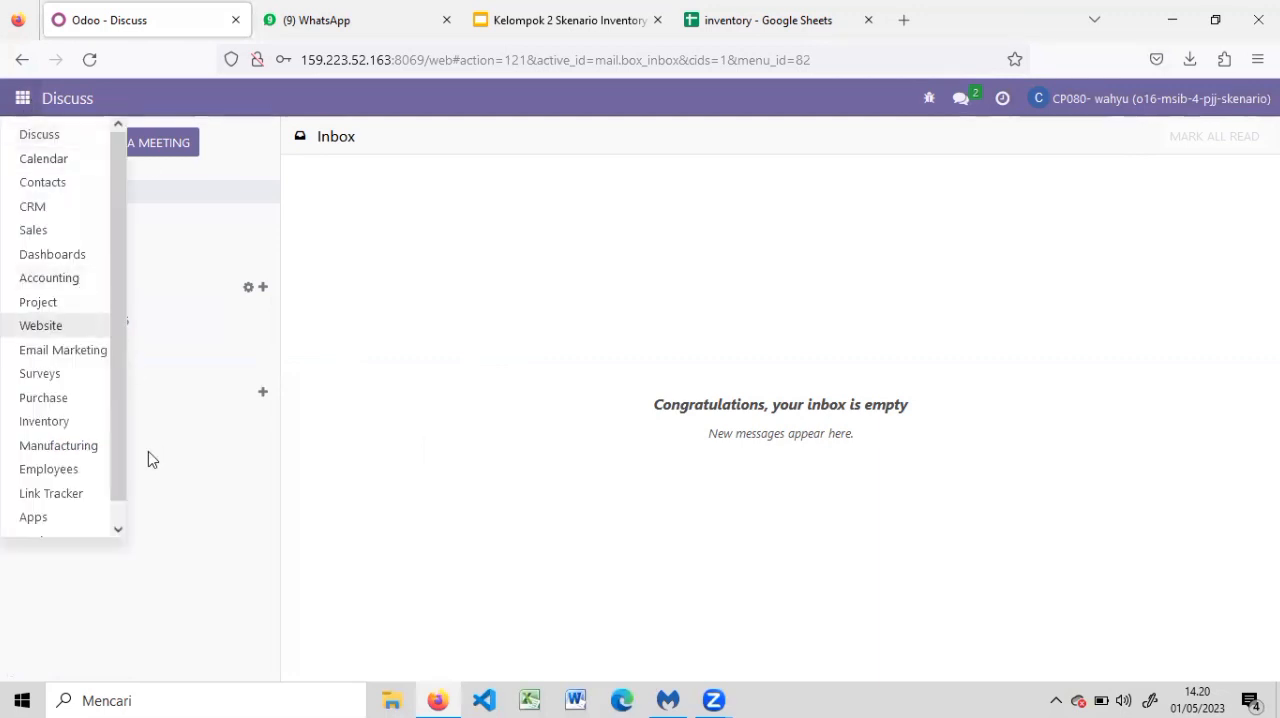
pyautogui.scroll(-1, 107, 533)
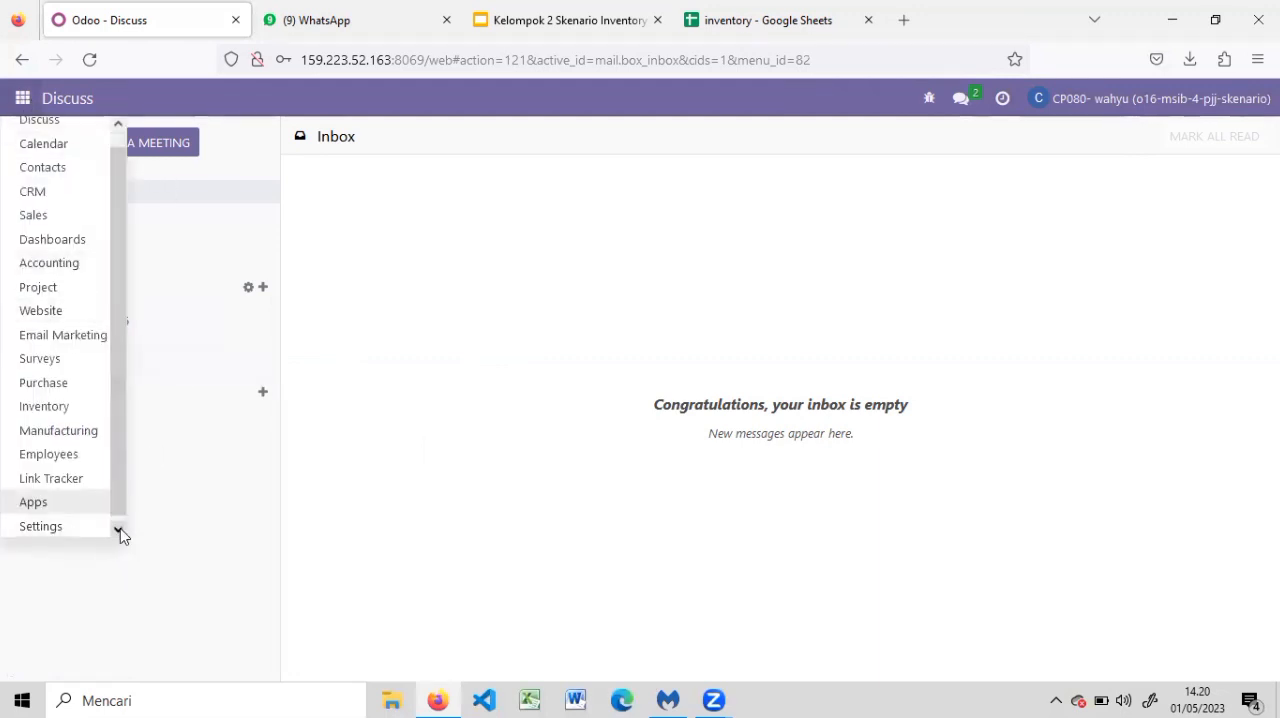
pyautogui.click(66, 527)
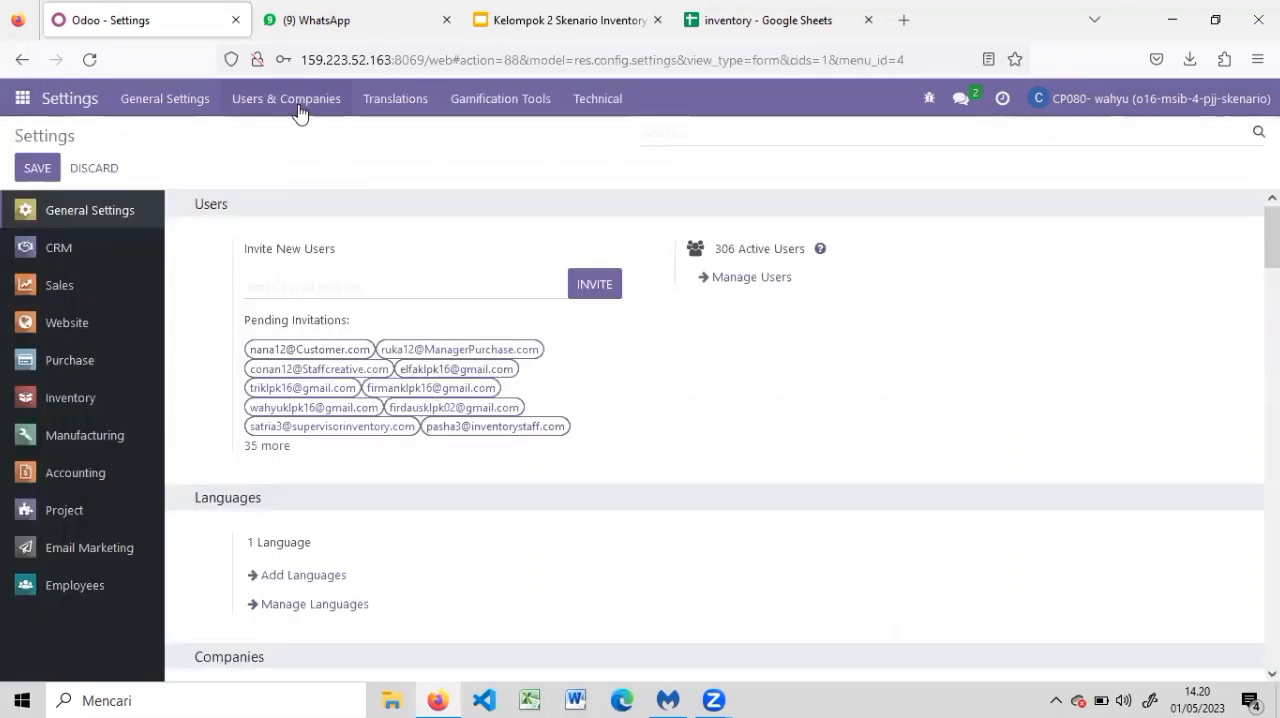
pyautogui.click(300, 112)
pyautogui.click(297, 140)
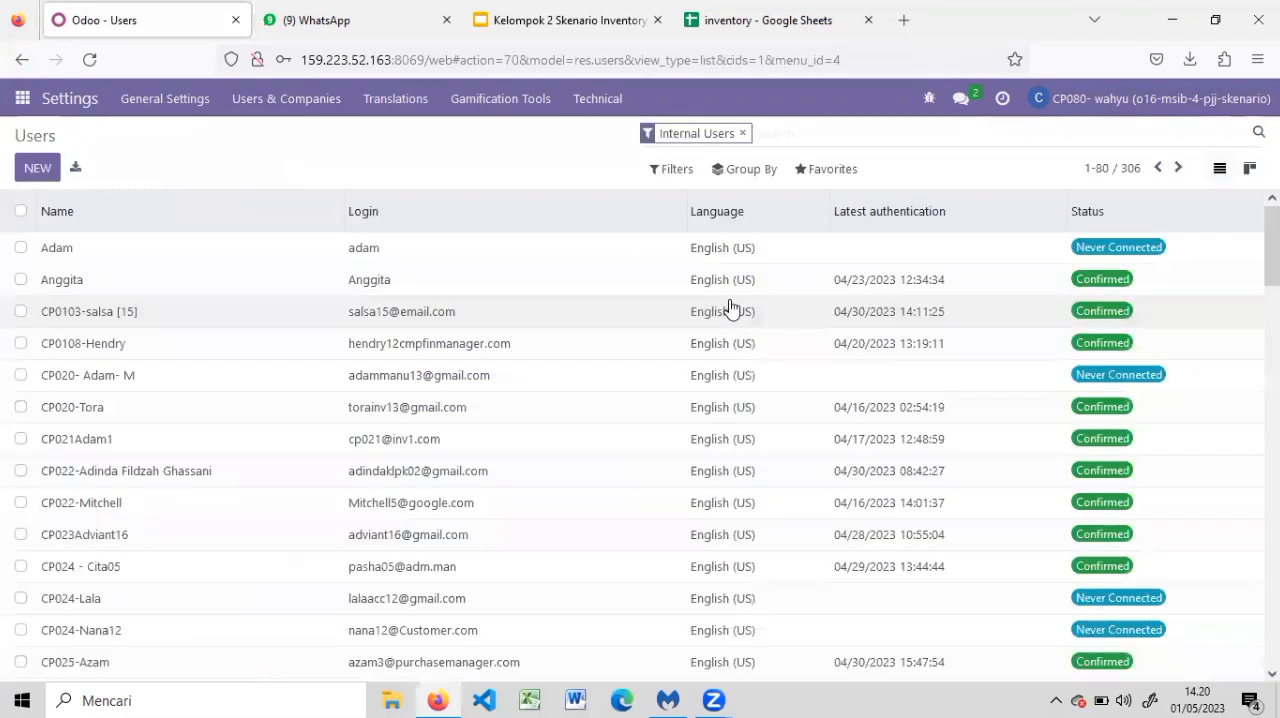
# Look at the user import page and the Name, Login and Password columns in the inventory sheet, and return to the users list
pyautogui.click(822, 170)
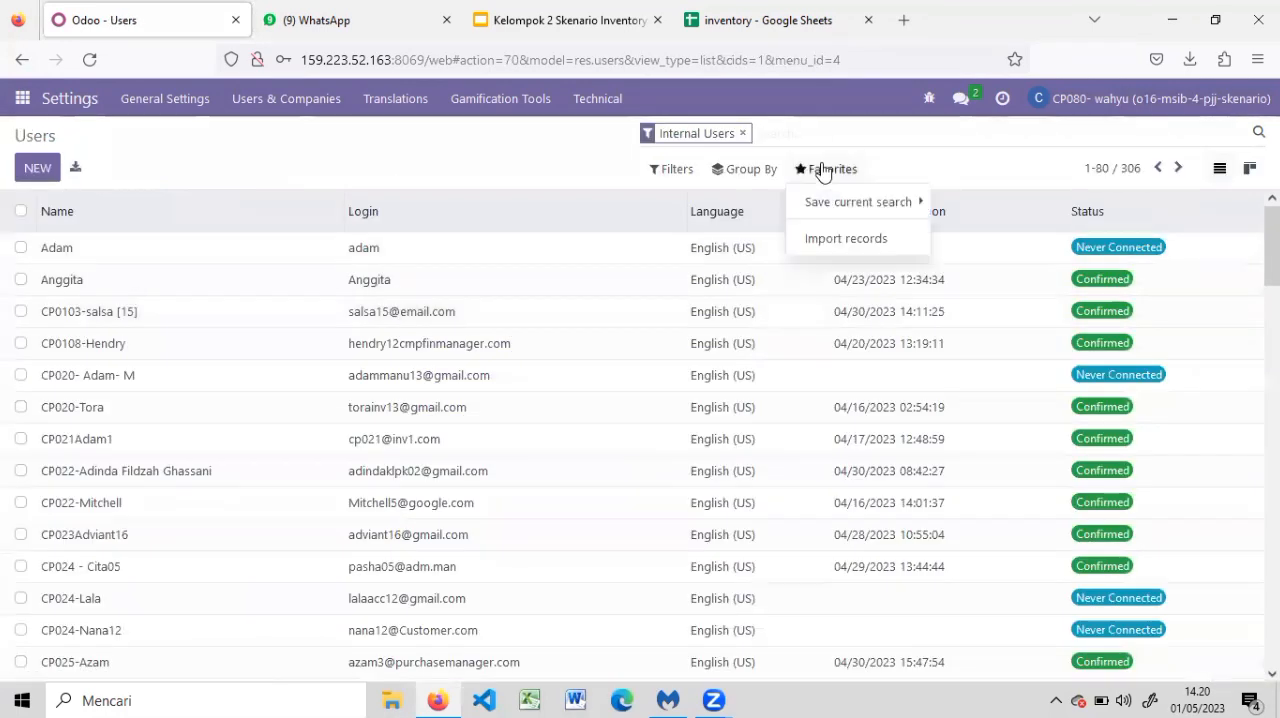
pyautogui.click(812, 240)
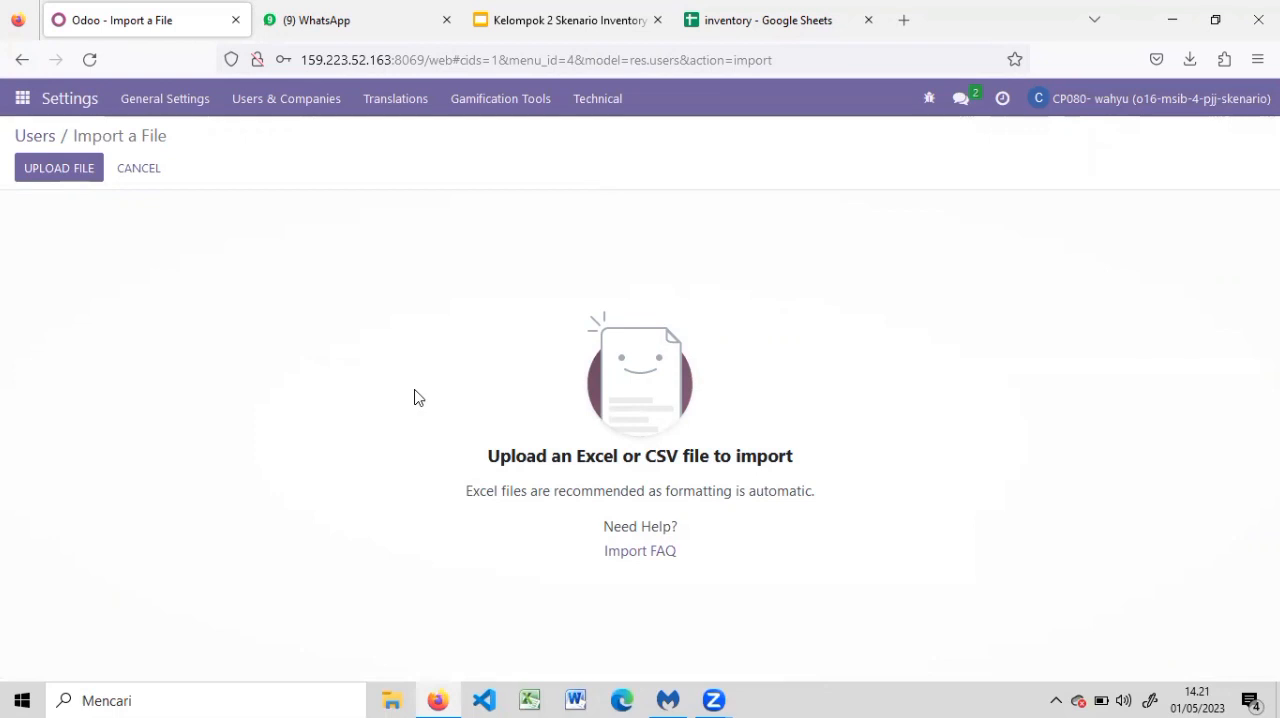
pyautogui.click(718, 8)
pyautogui.moveTo(190, 244); pyautogui.dragTo(445, 335)
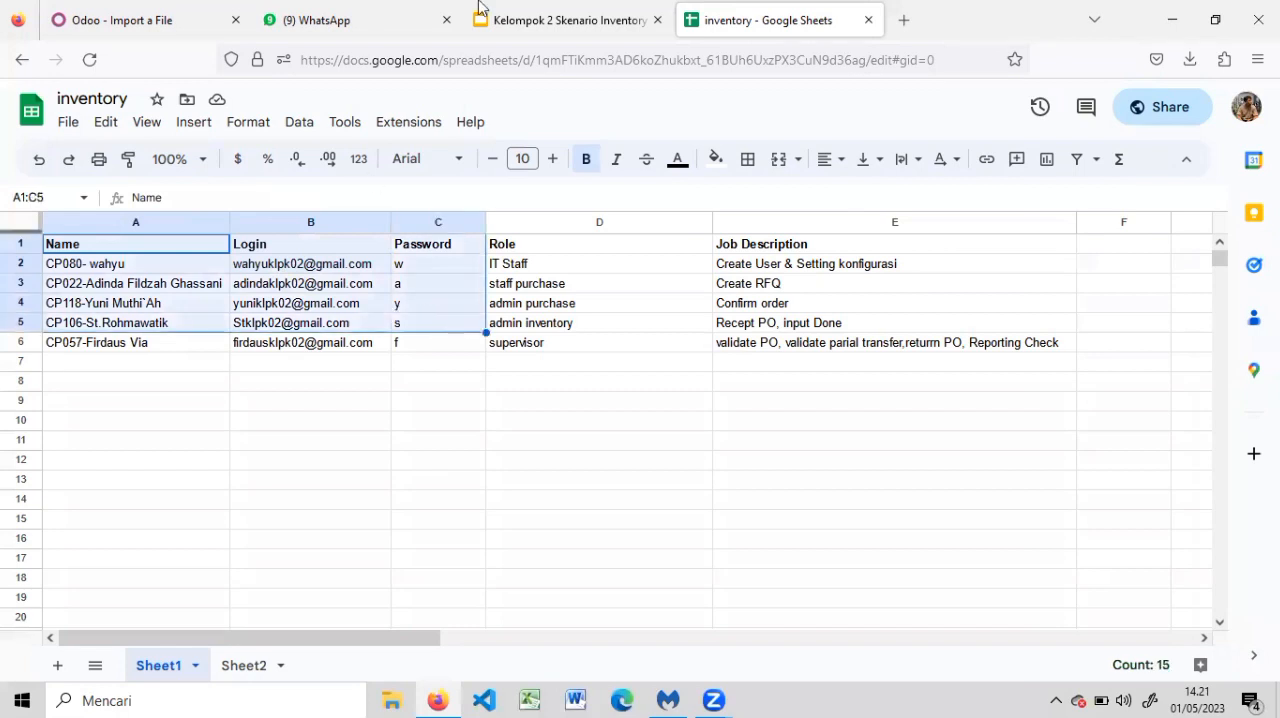
pyautogui.click(193, 7)
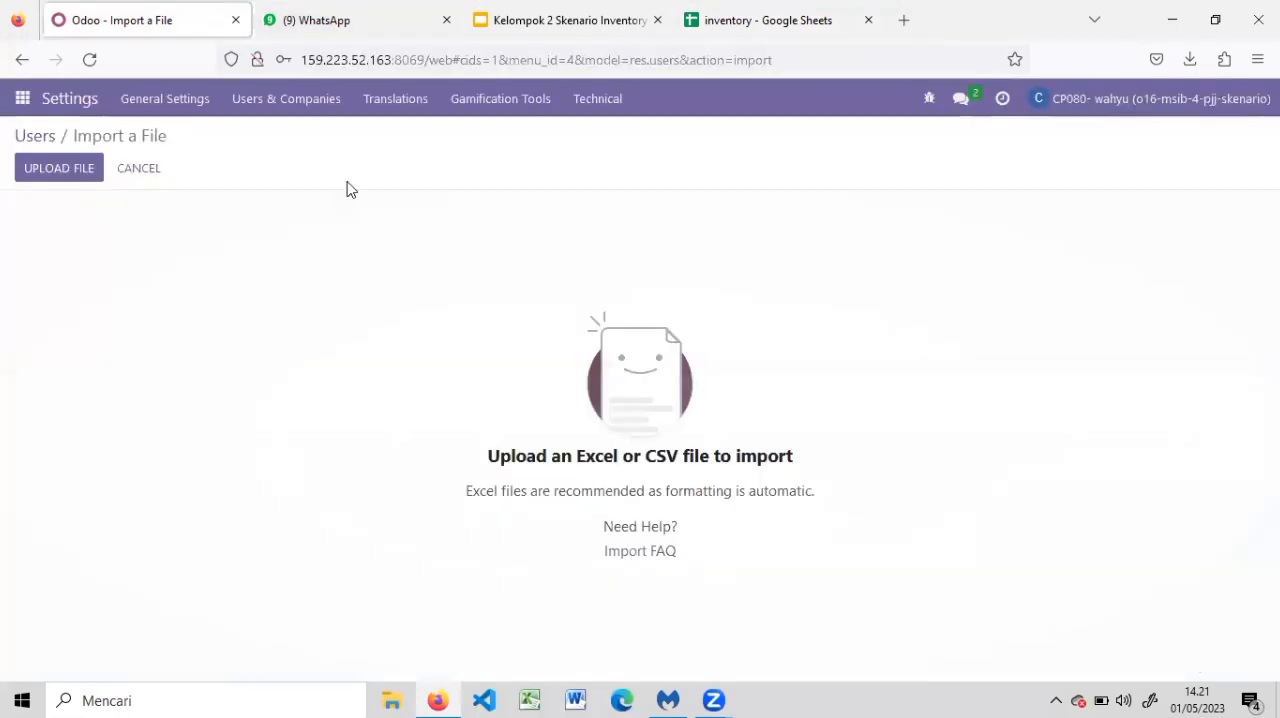
pyautogui.click(31, 134)
# Copy the group code klpk02 from the IT Staff login in the inventory sheet and filter the users list by it
pyautogui.click(748, 18)
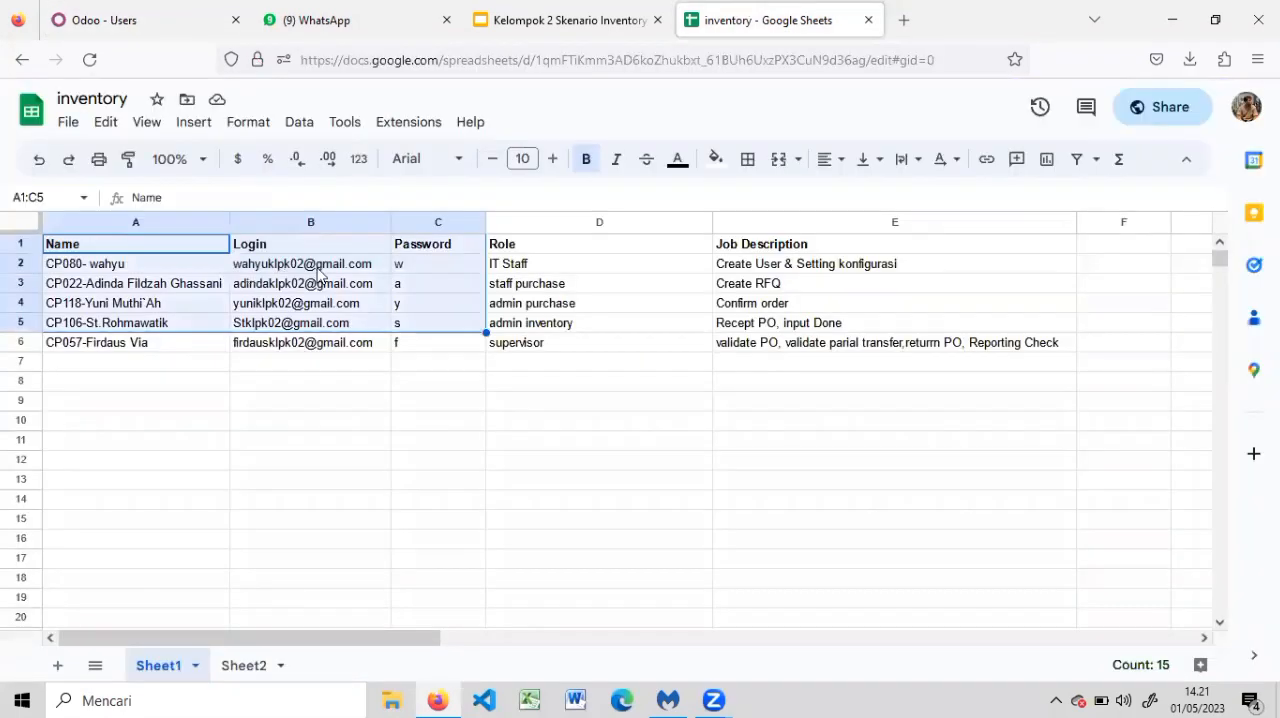
pyautogui.doubleClick(313, 265)
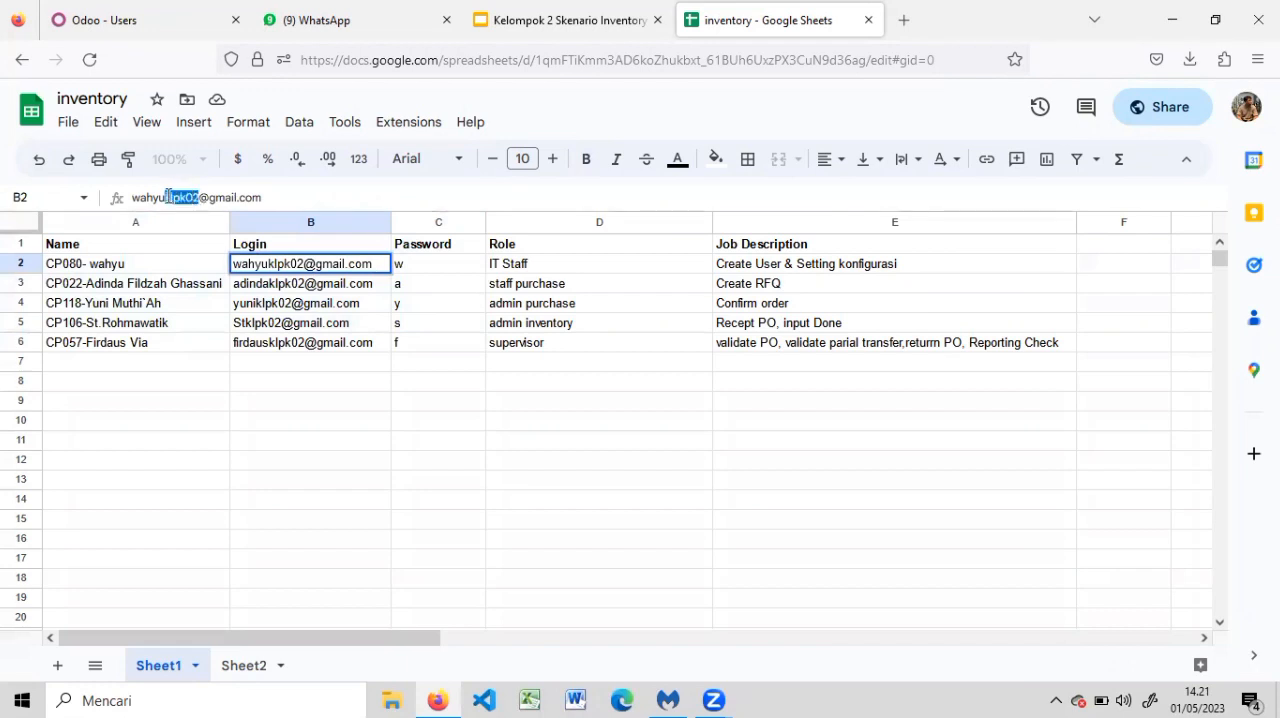
pyautogui.click(72, 8)
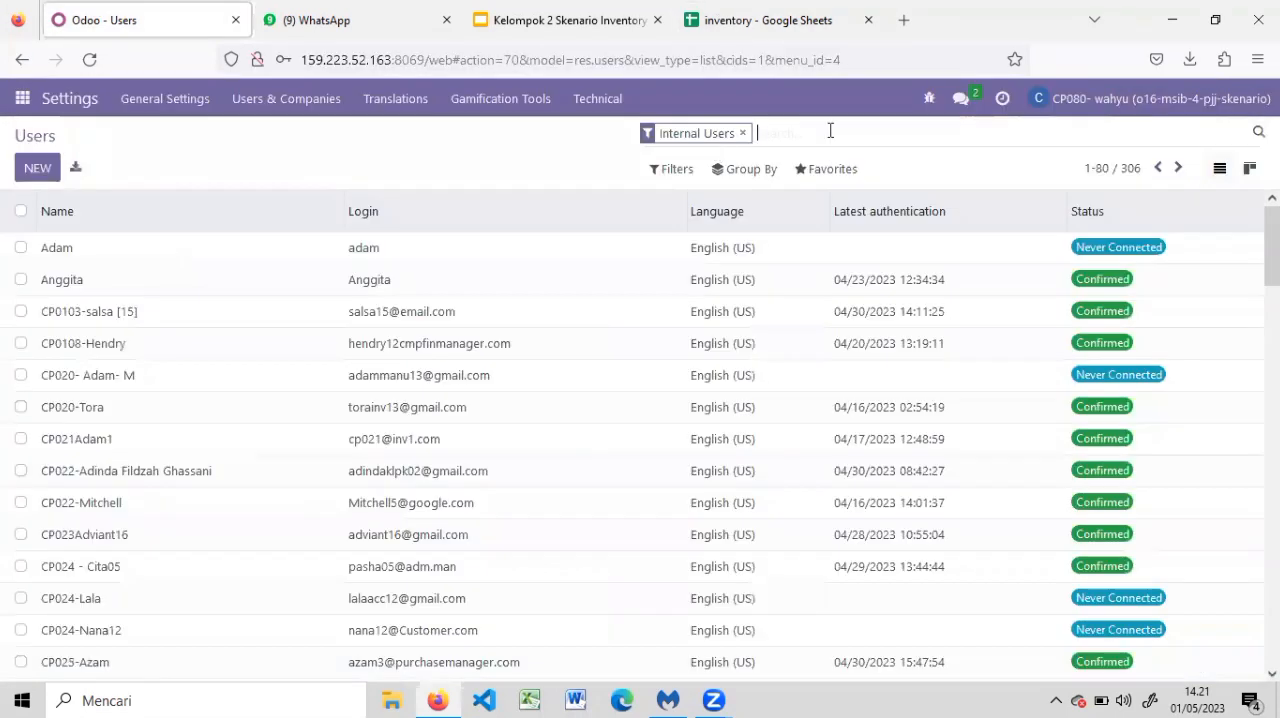
pyautogui.write('klpk02')
pyautogui.press('Return')
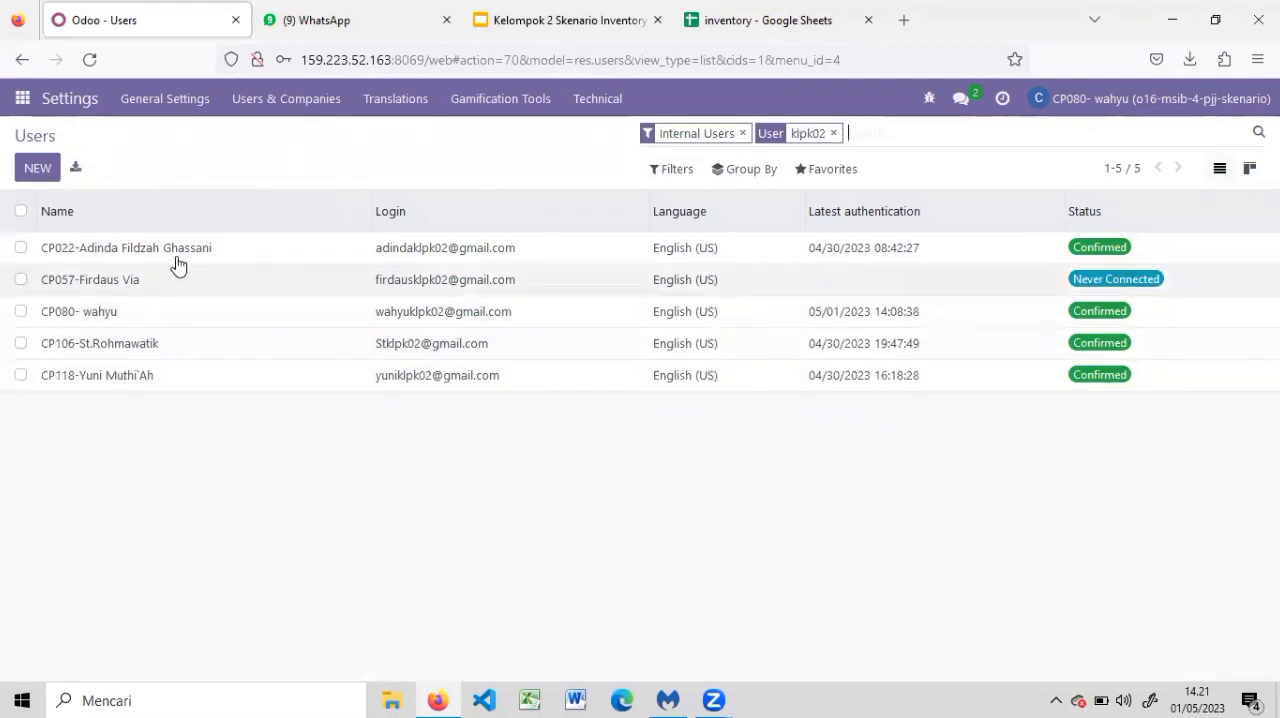
# Check the roles in the inventory sheet and review the access rights of the staff purchase user
pyautogui.click(775, 10)
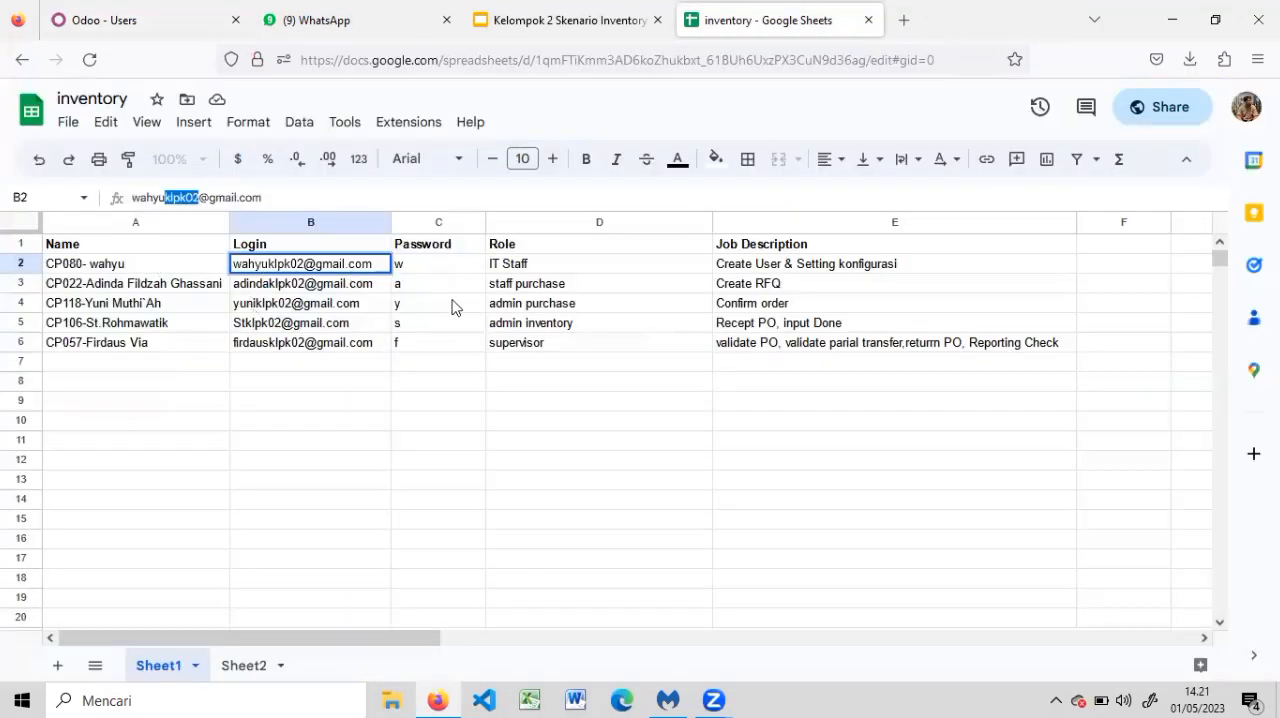
pyautogui.click(105, 10)
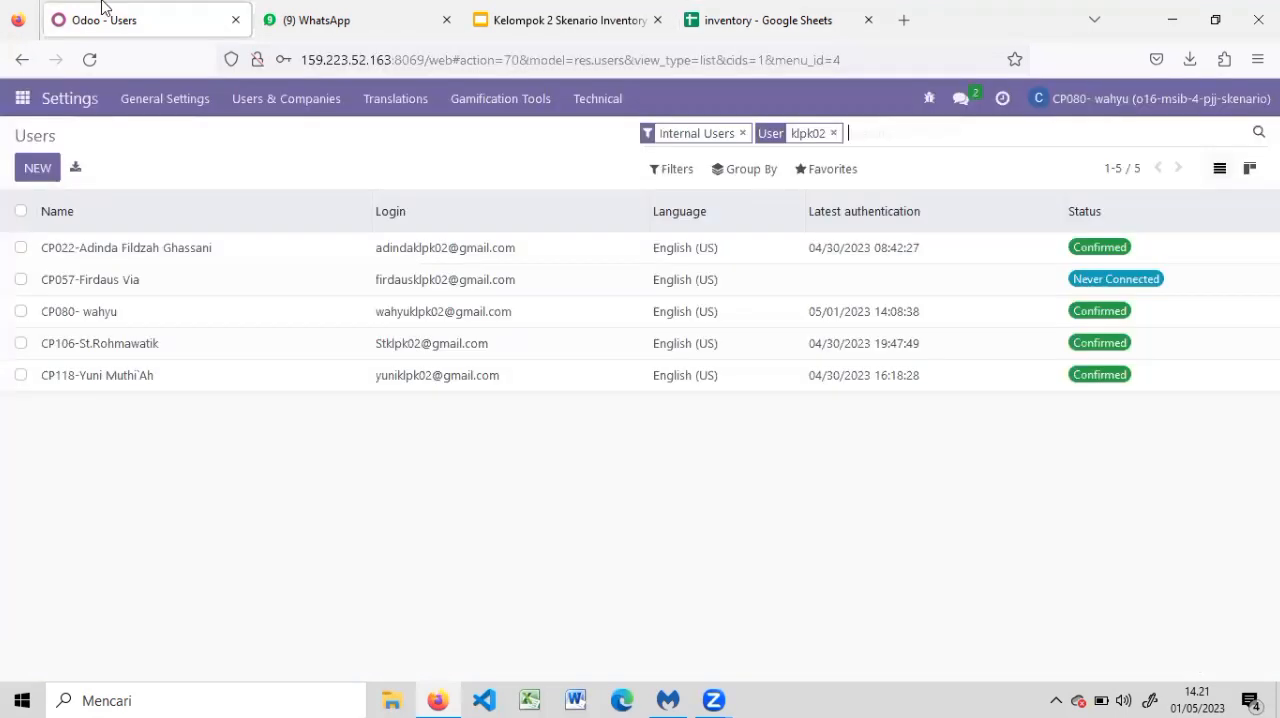
pyautogui.click(145, 247)
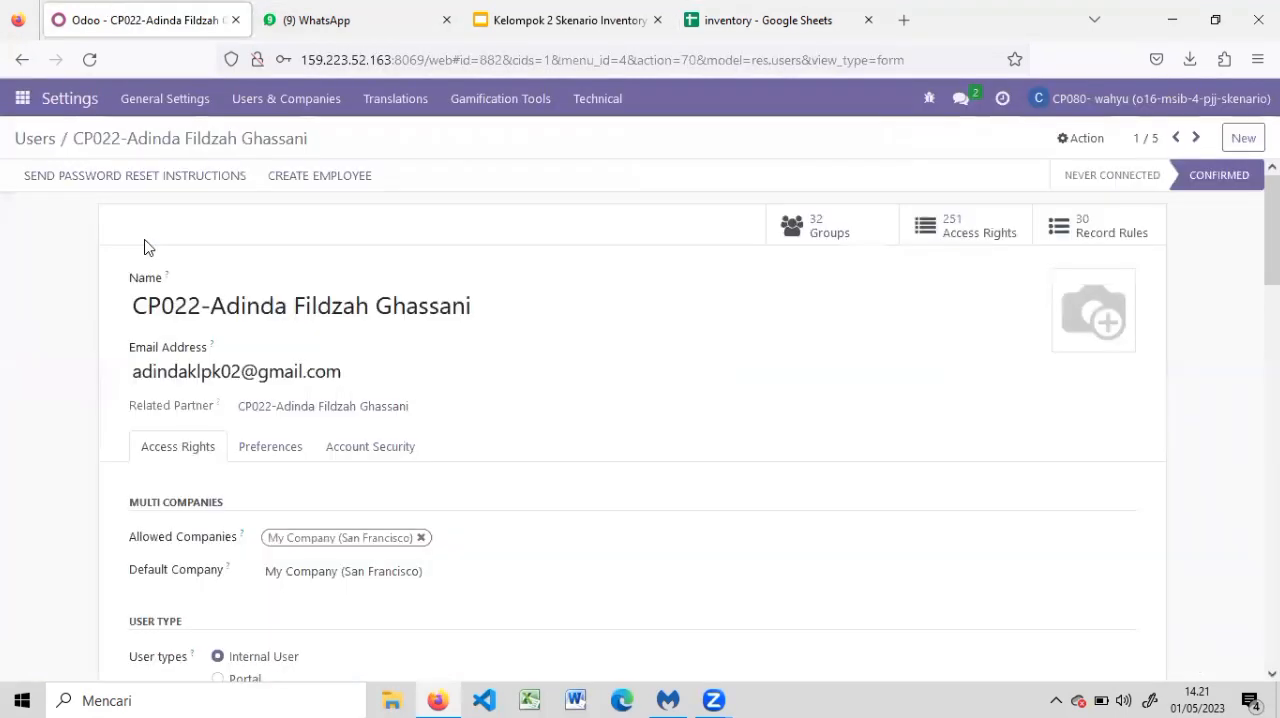
pyautogui.scroll(-10, 1237, 352)
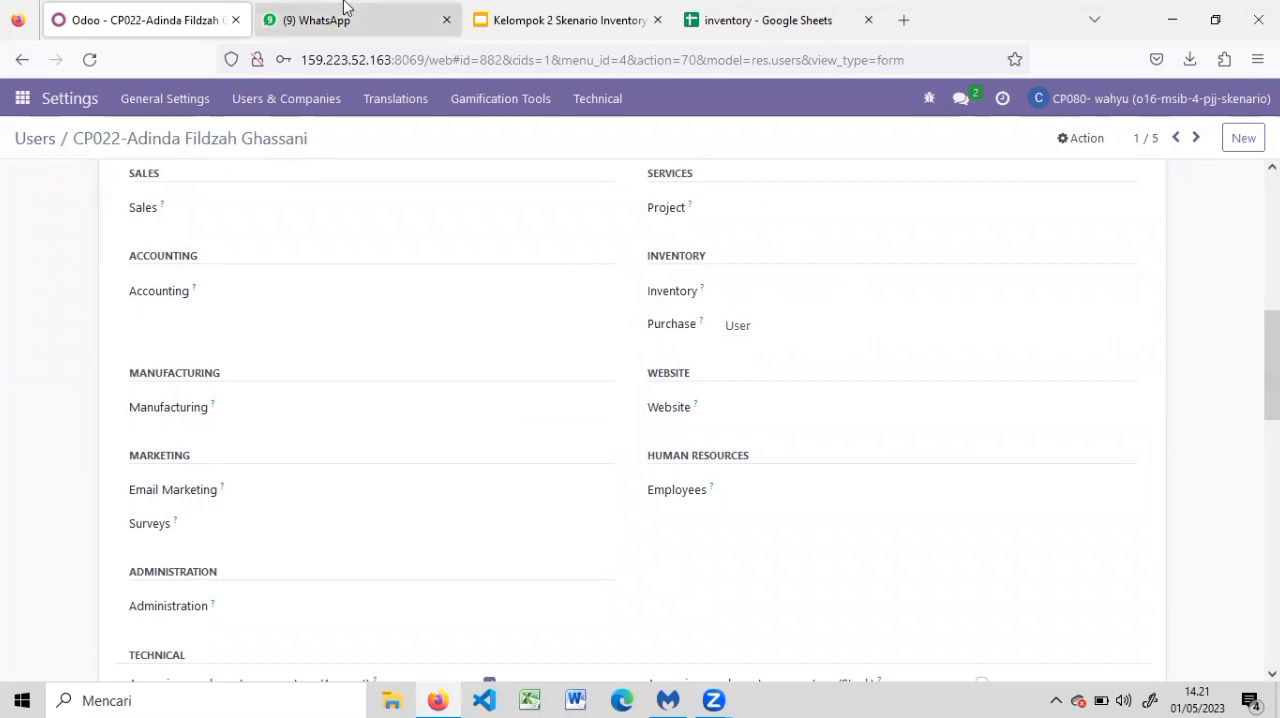
pyautogui.click(31, 143)
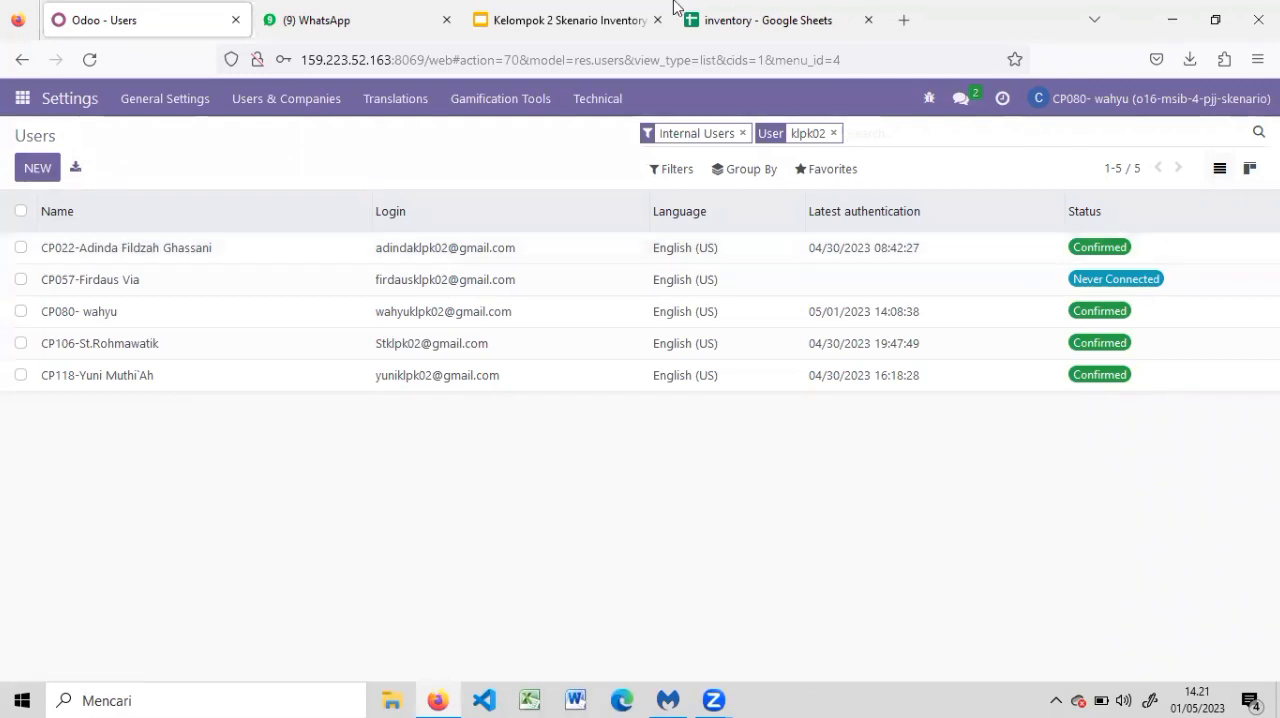
# Compare the supervisor user's access rights with the role and job description in the inventory sheet
pyautogui.click(785, 12)
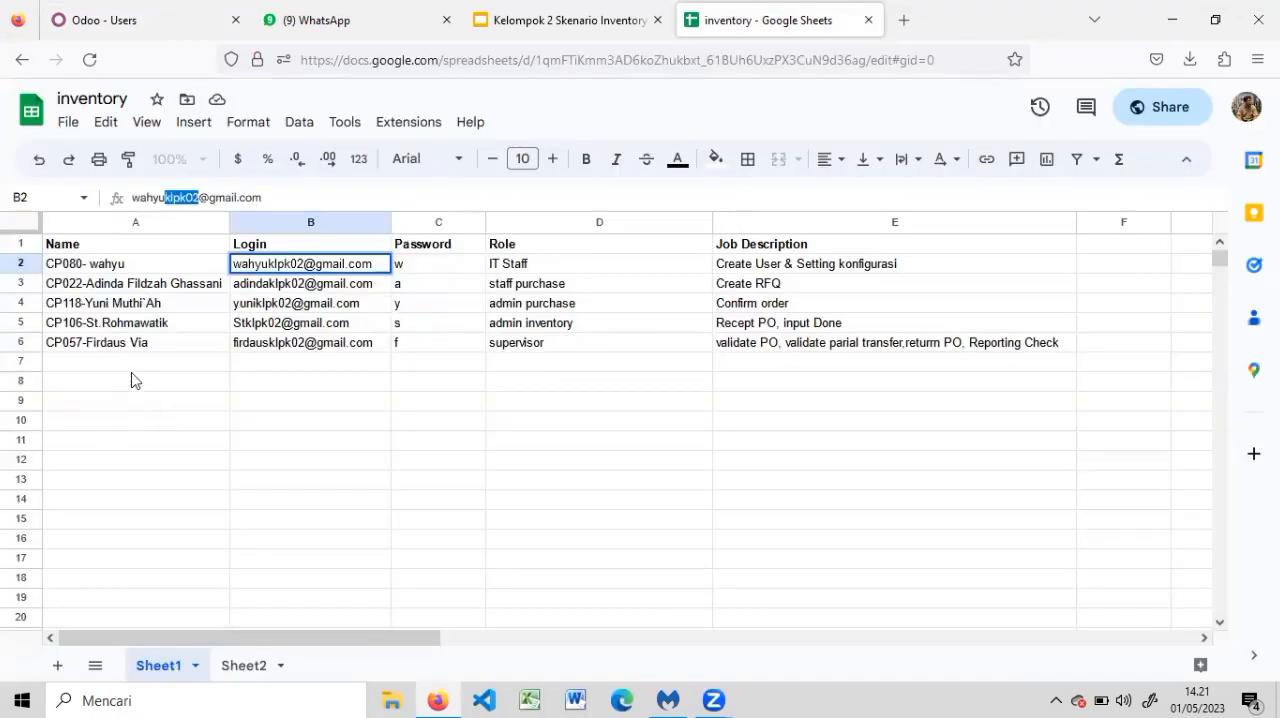
pyautogui.click(323, 18)
pyautogui.click(192, 10)
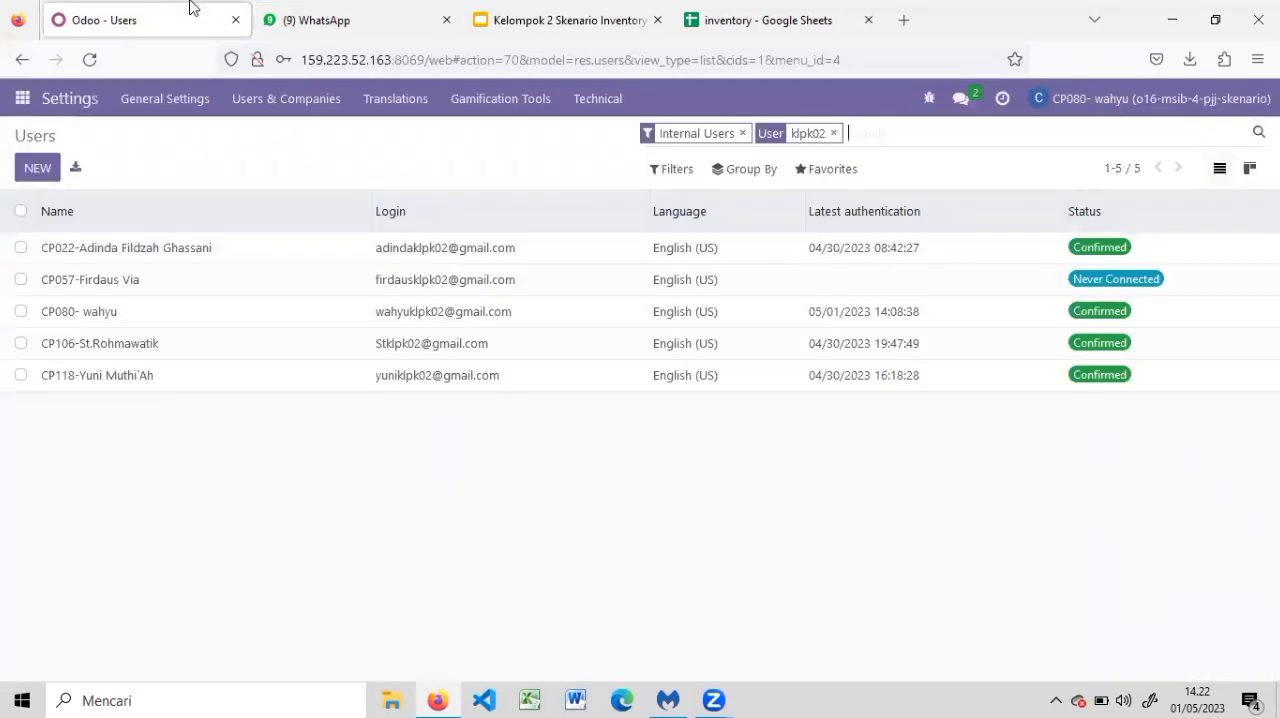
pyautogui.click(117, 287)
pyautogui.moveTo(1272, 360); pyautogui.dragTo(1272, 314)
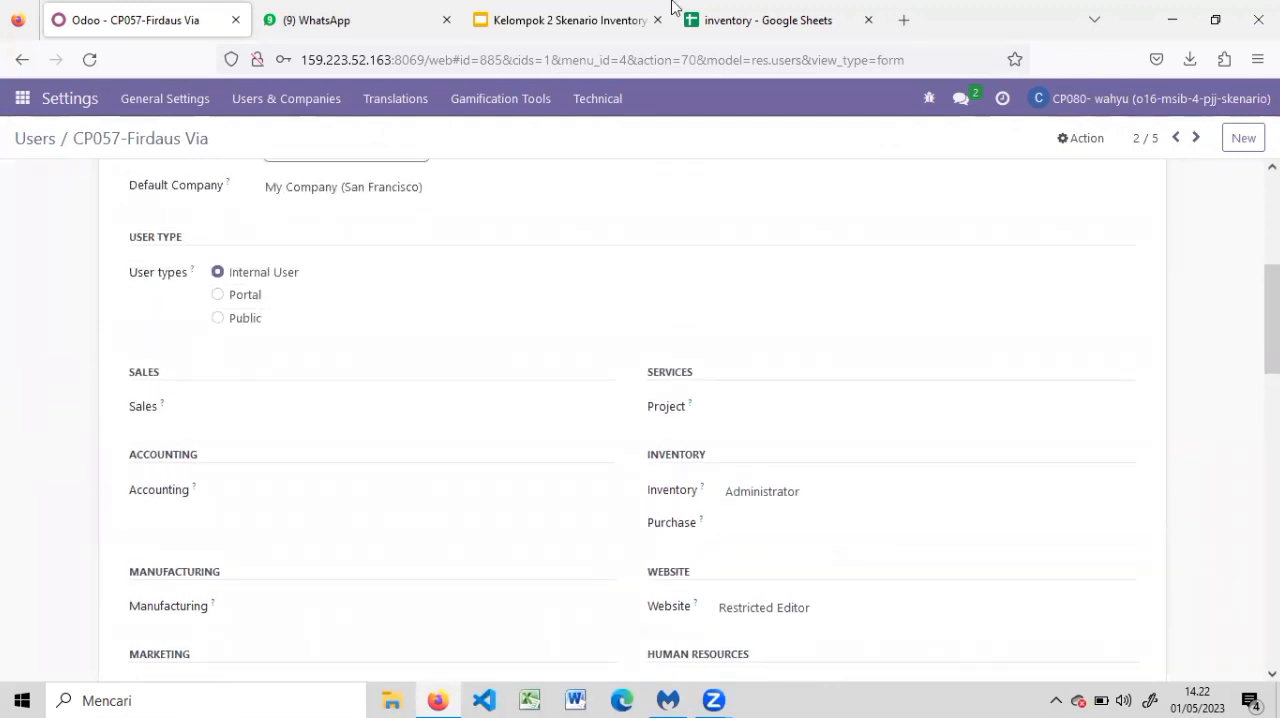
pyautogui.click(771, 20)
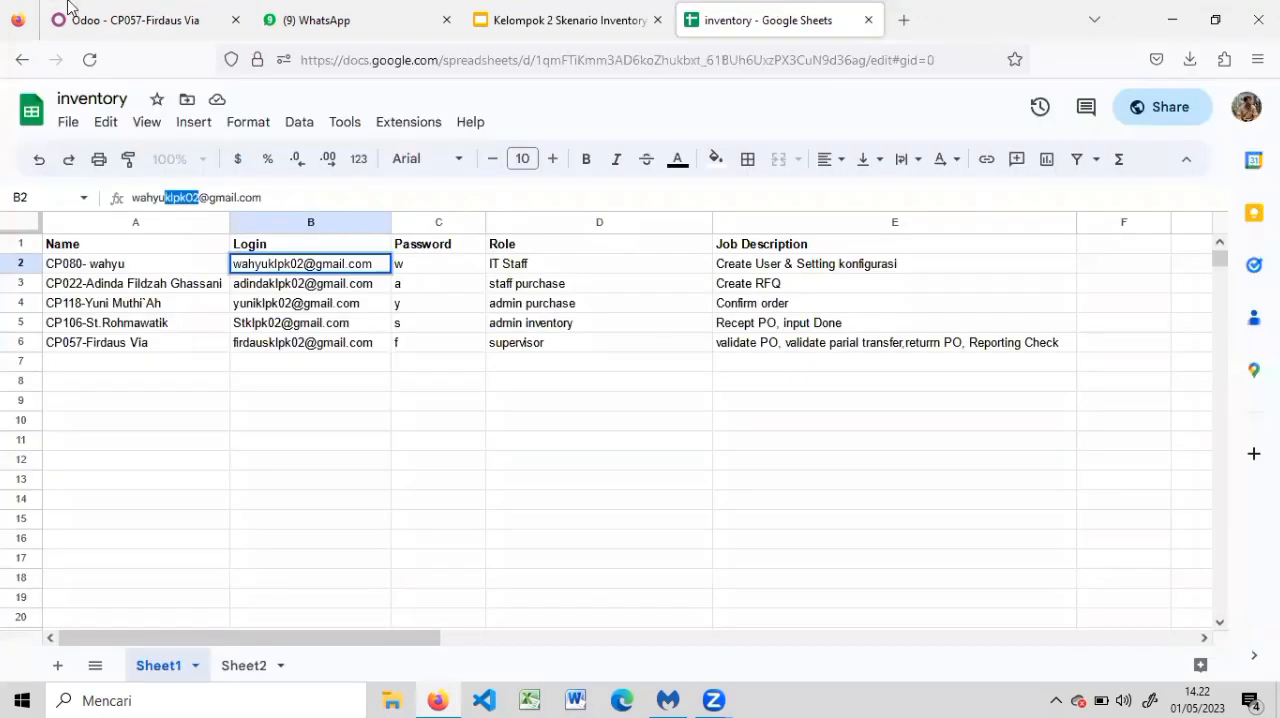
pyautogui.click(116, 10)
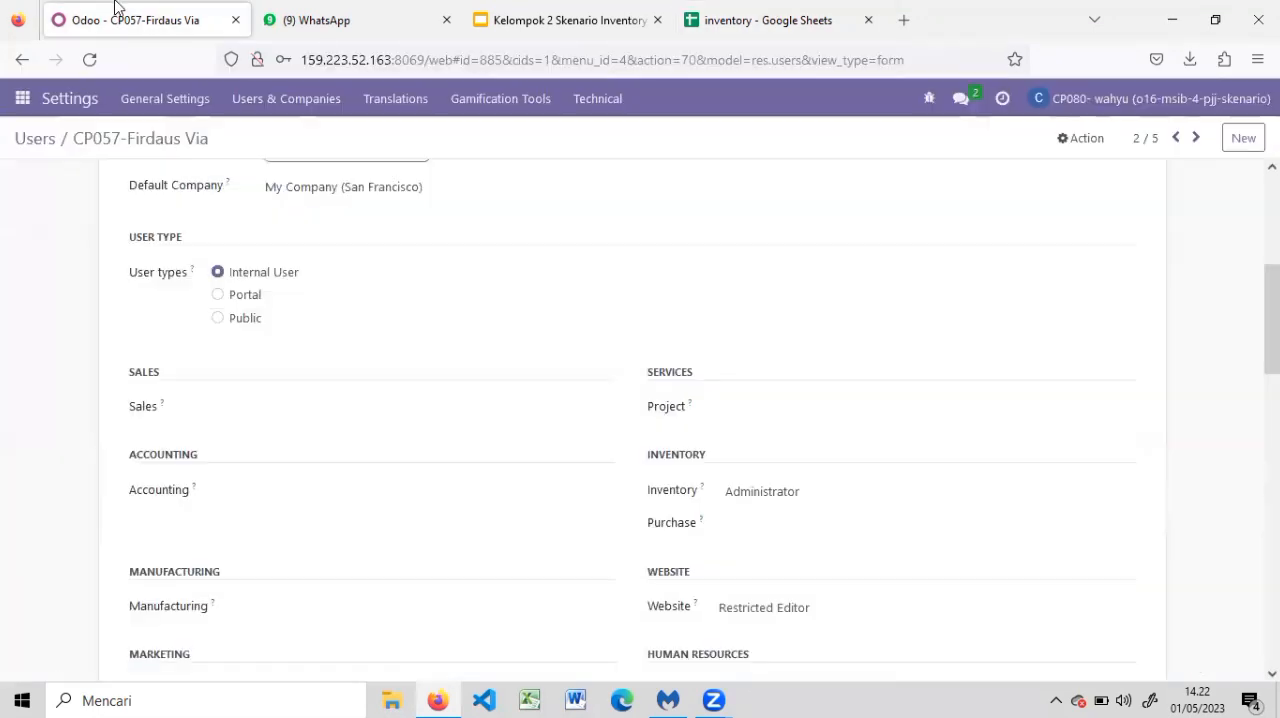
pyautogui.click(35, 145)
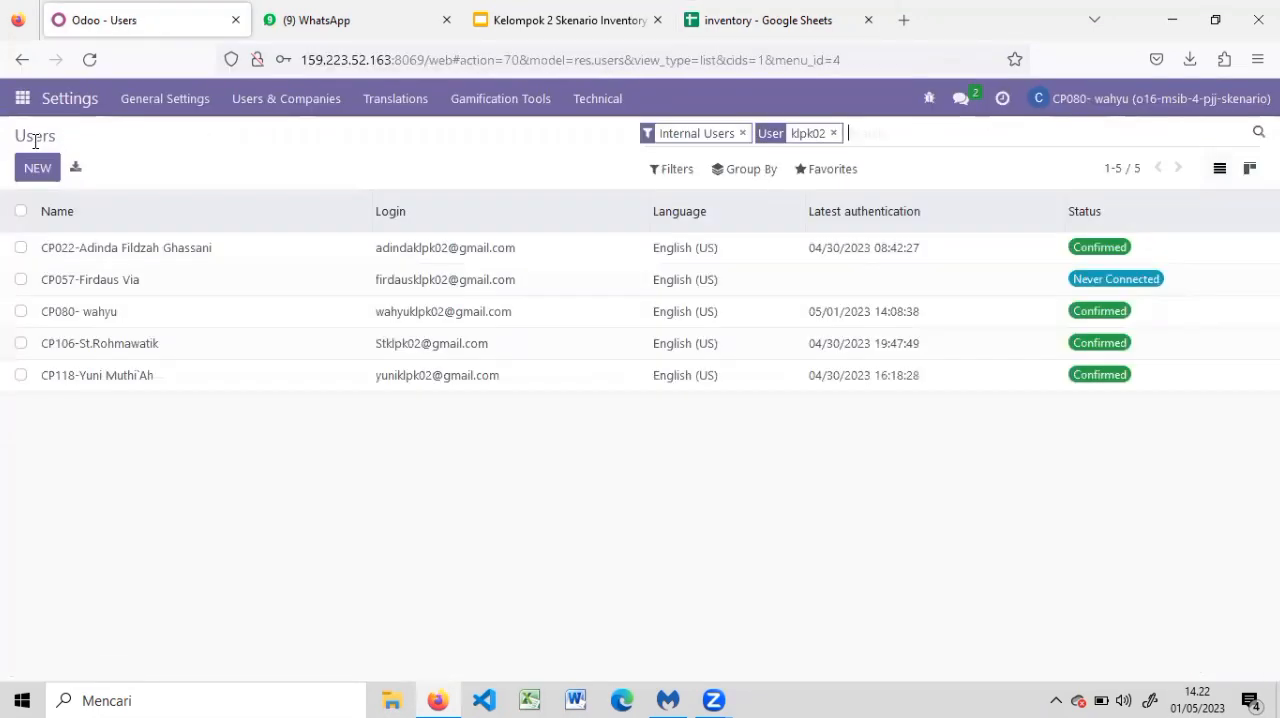
# Review the application access rights of the IT Staff user and return to the users list
pyautogui.click(88, 318)
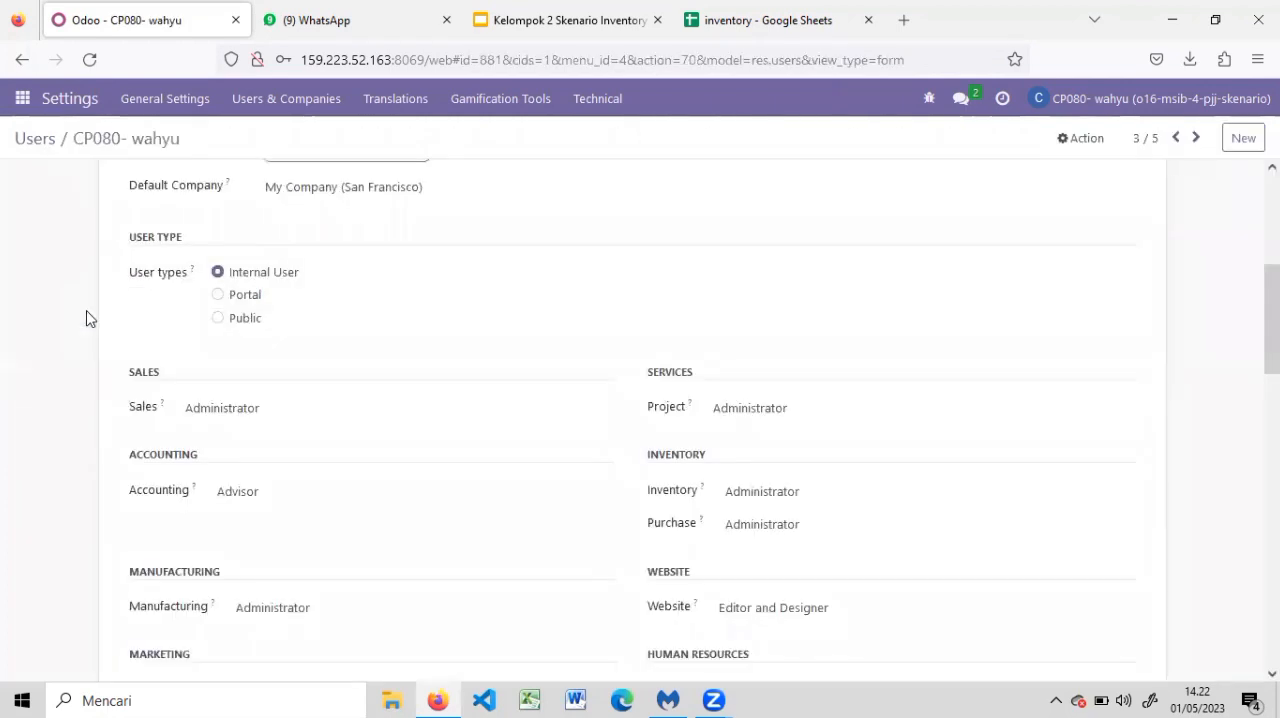
pyautogui.moveTo(1272, 319); pyautogui.dragTo(1272, 365)
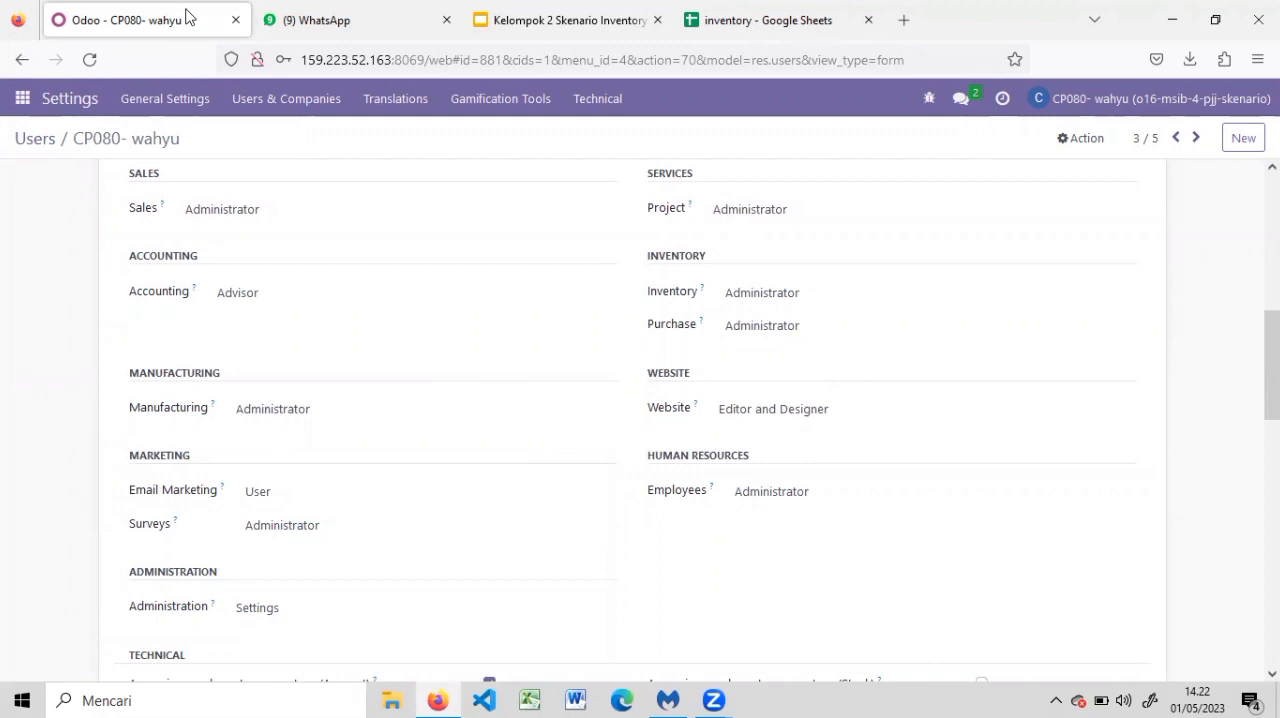
pyautogui.click(43, 136)
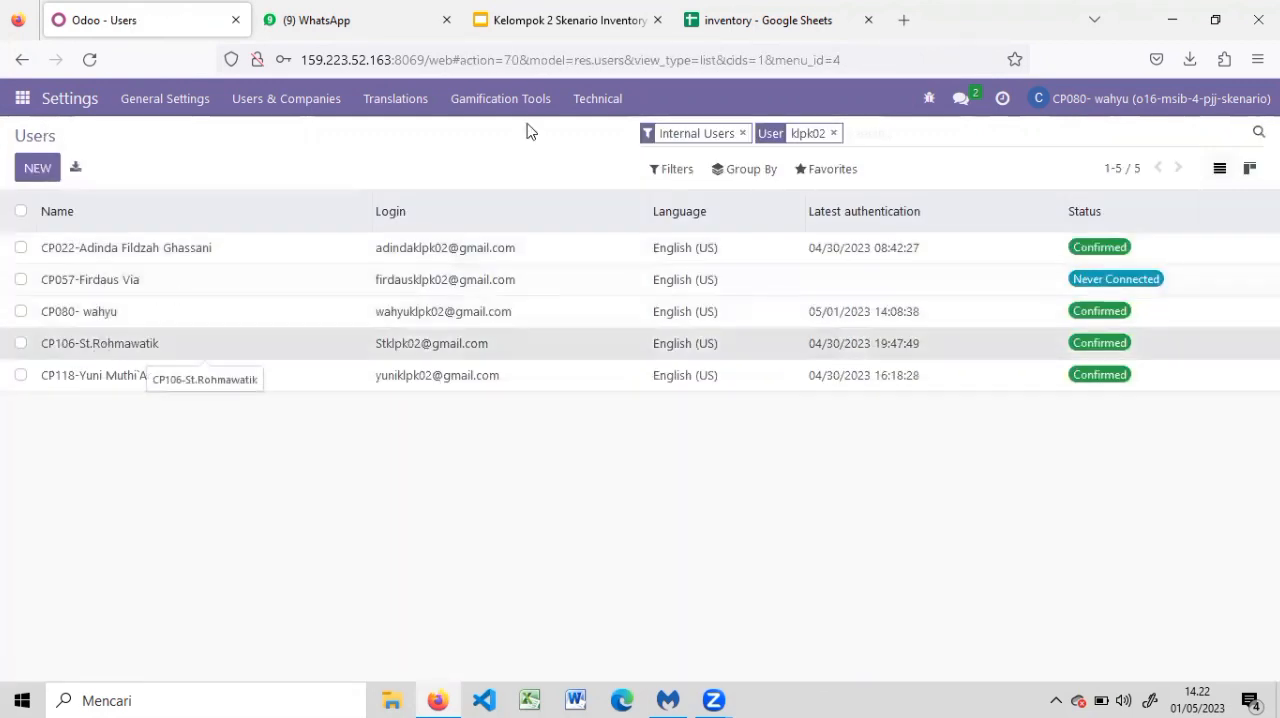
# Compare the admin inventory user's access rights with the role in the inventory sheet and return to the users list
pyautogui.click(140, 343)
pyautogui.click(805, 12)
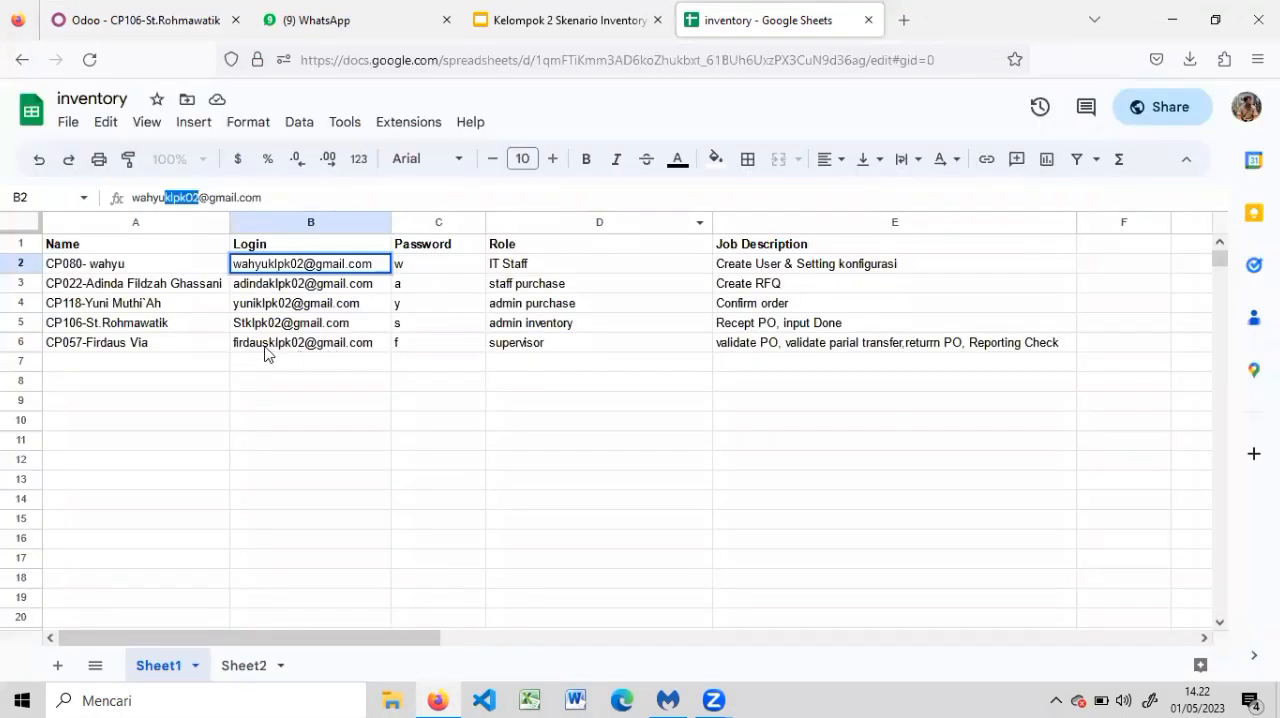
pyautogui.click(116, 20)
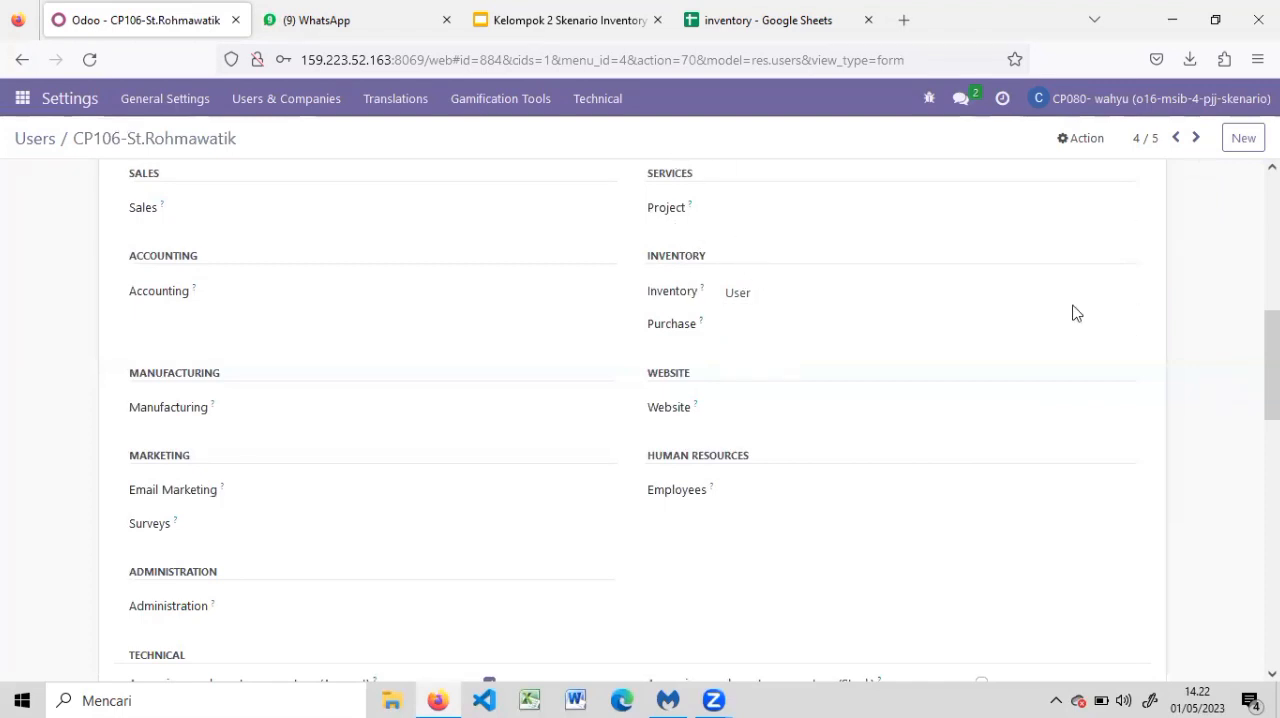
pyautogui.moveTo(1271, 345); pyautogui.dragTo(1271, 195)
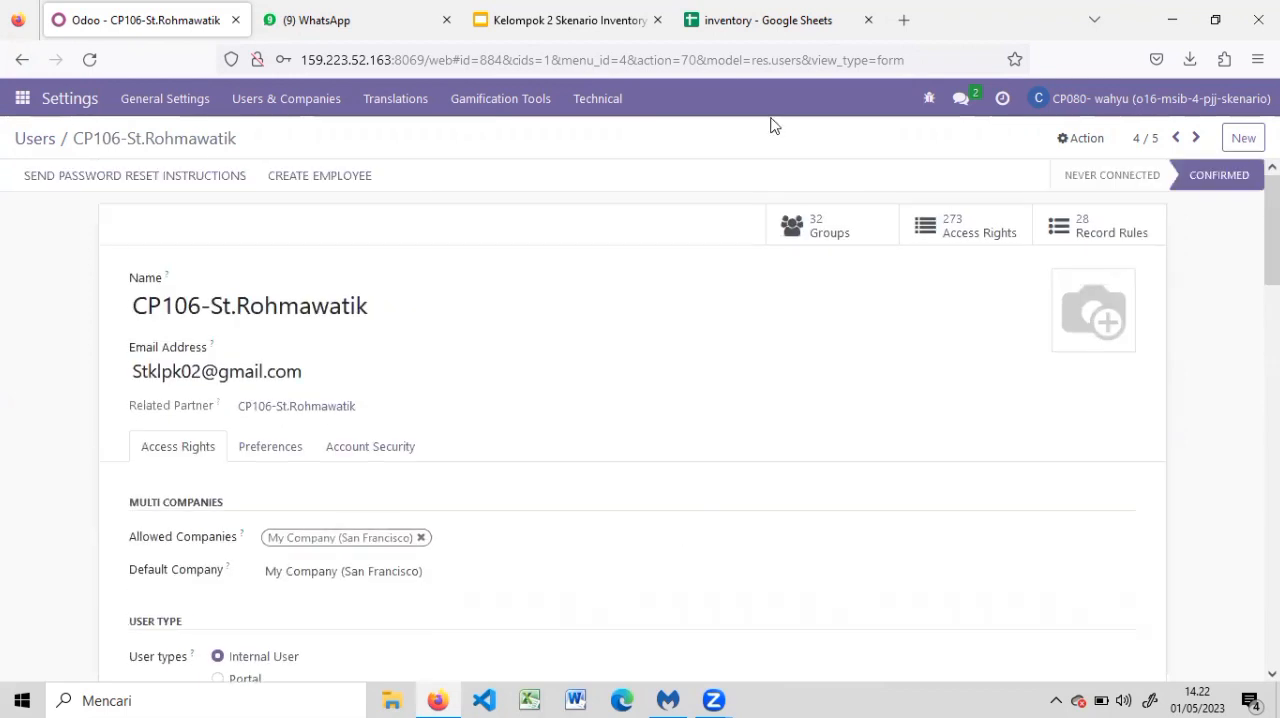
pyautogui.click(35, 138)
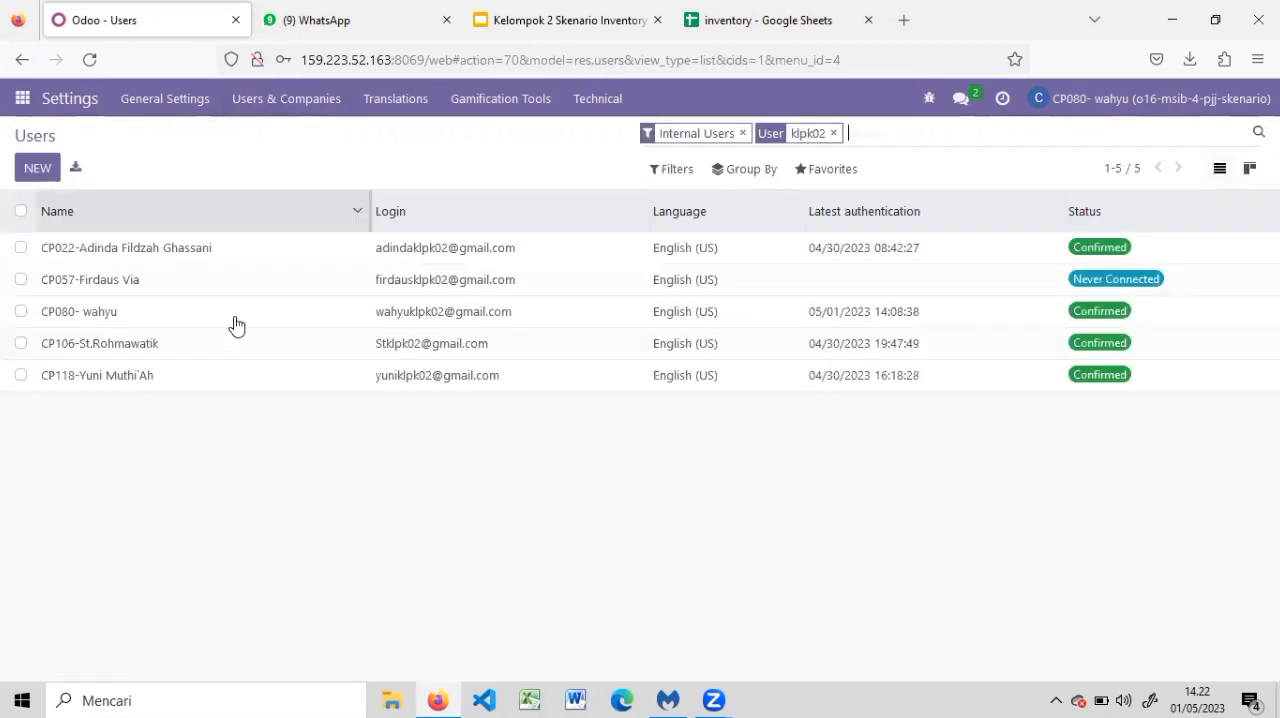
# Compare the admin purchase user's access rights with the role and job description in the inventory sheet
pyautogui.click(144, 383)
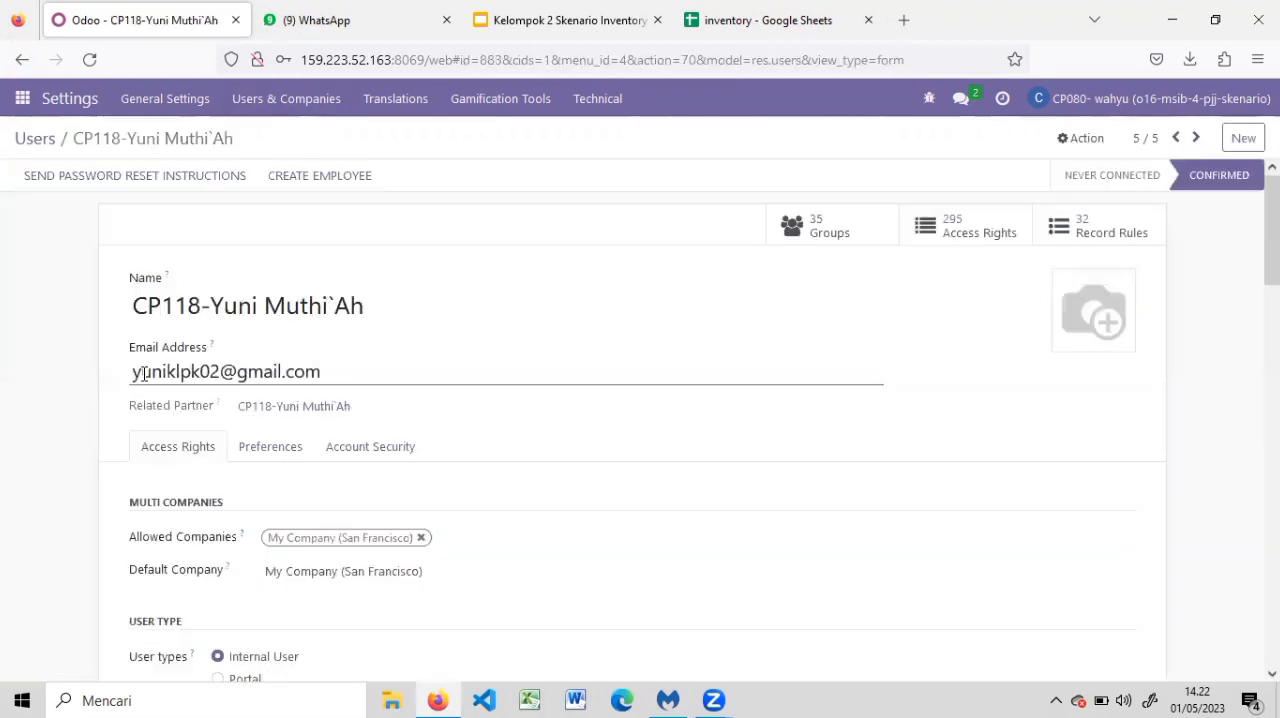
pyautogui.scroll(-8, 640, 420)
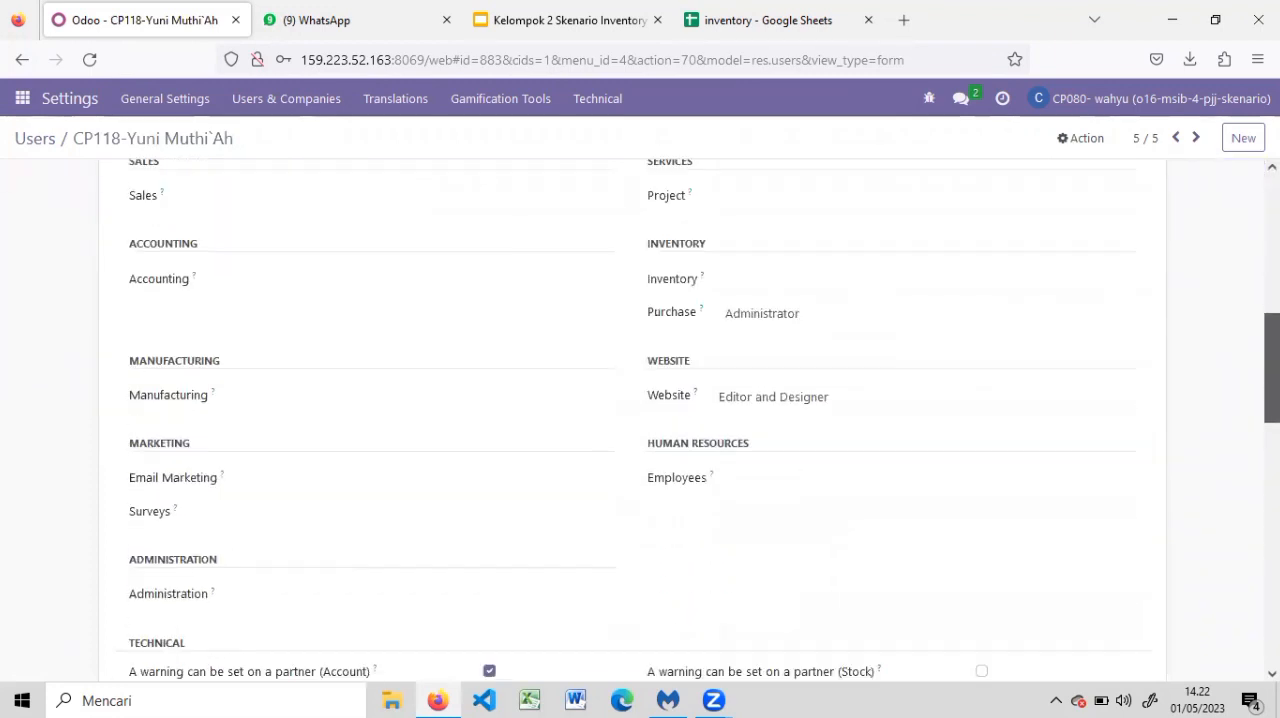
pyautogui.moveTo(1272, 358)
pyautogui.mouseDown()
pyautogui.moveTo(1272, 383)
pyautogui.moveTo(1272, 336)
pyautogui.mouseUp()
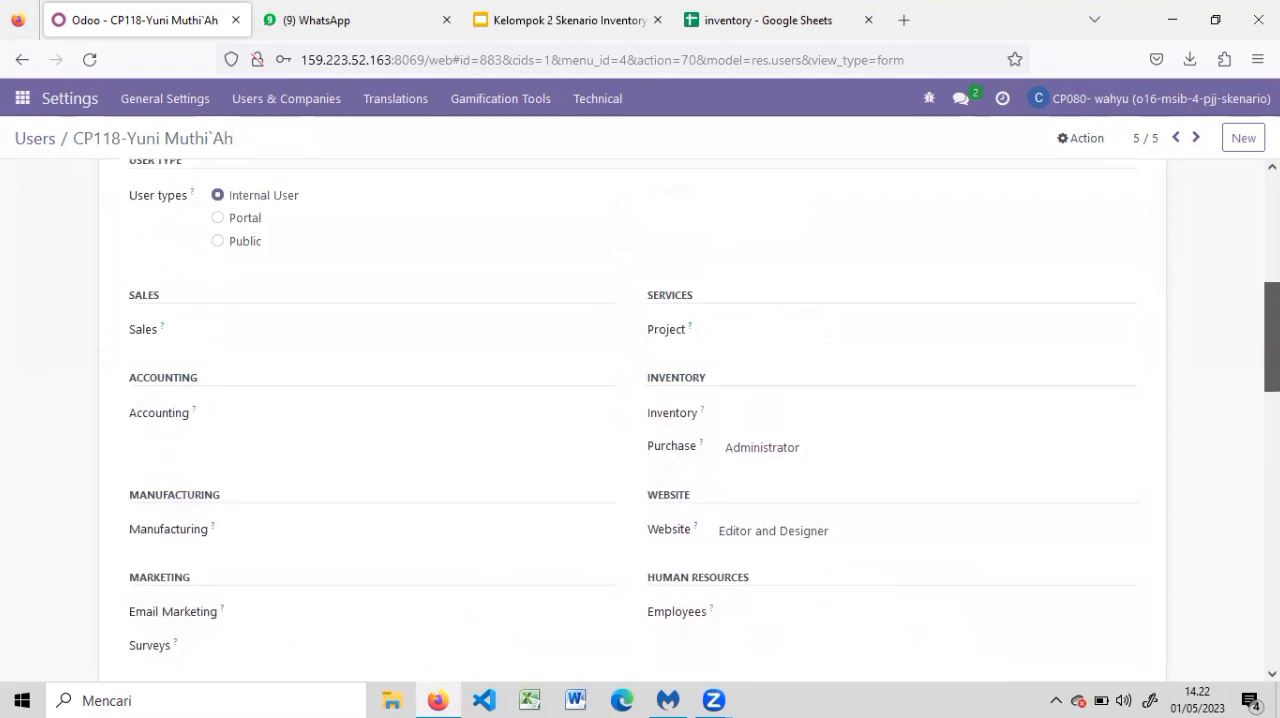
pyautogui.click(757, 10)
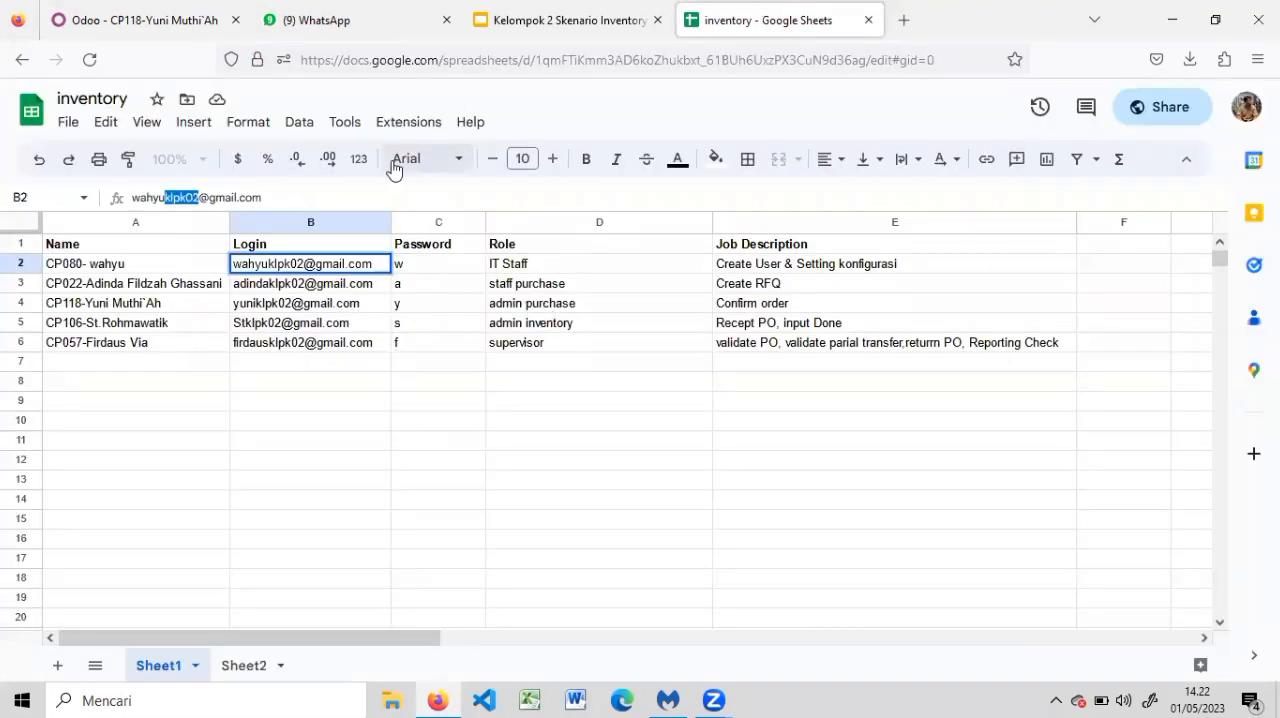
pyautogui.click(197, 10)
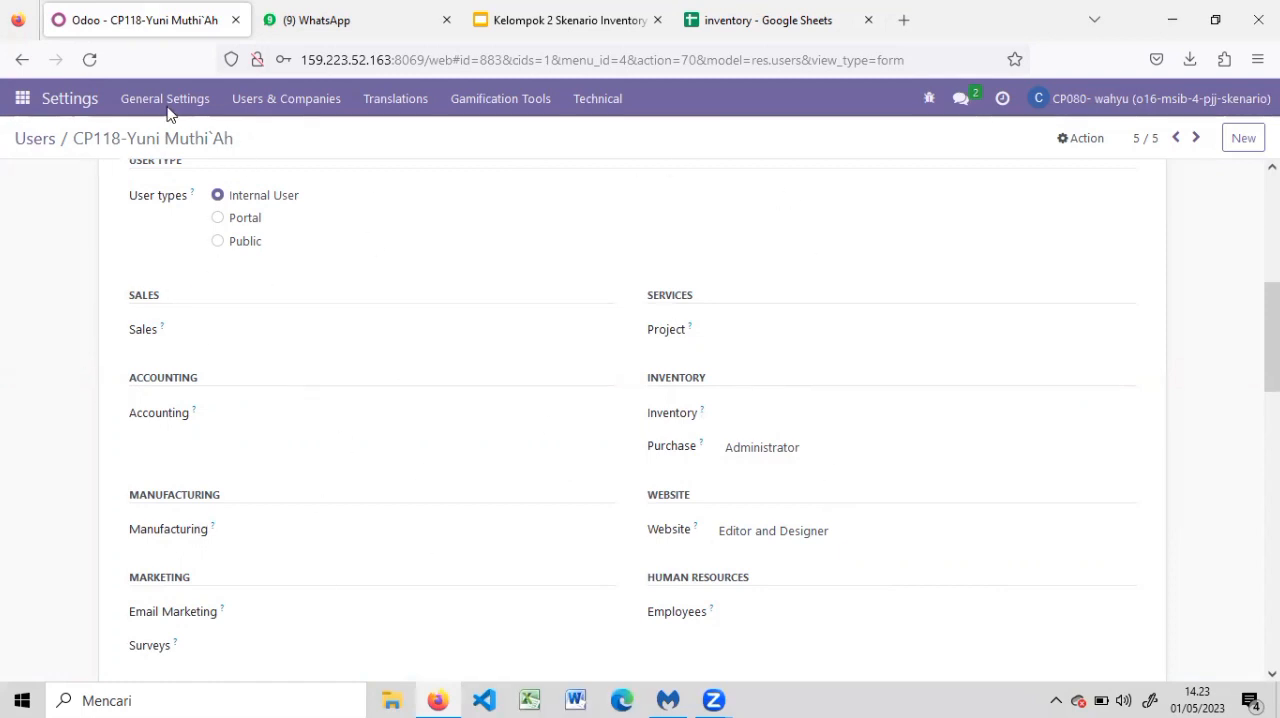
# Leave the user record and join the existing inventory 02 channel in Discuss
pyautogui.click(40, 139)
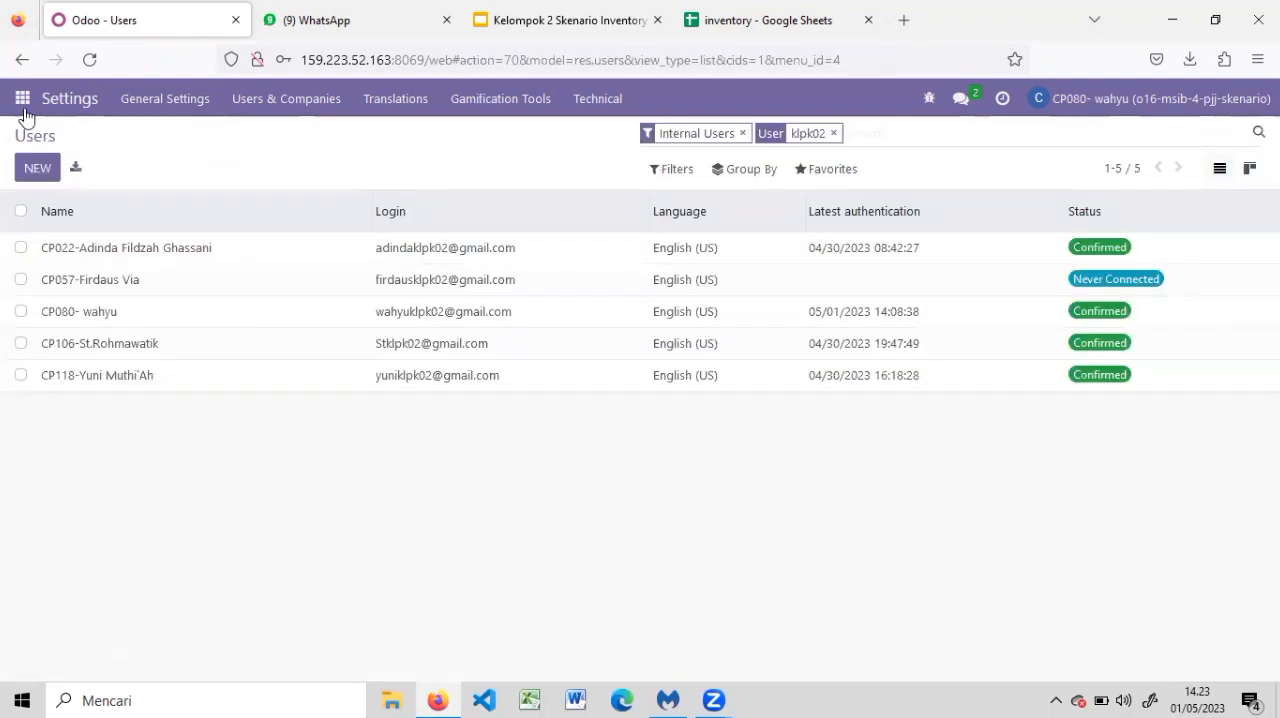
pyautogui.click(22, 100)
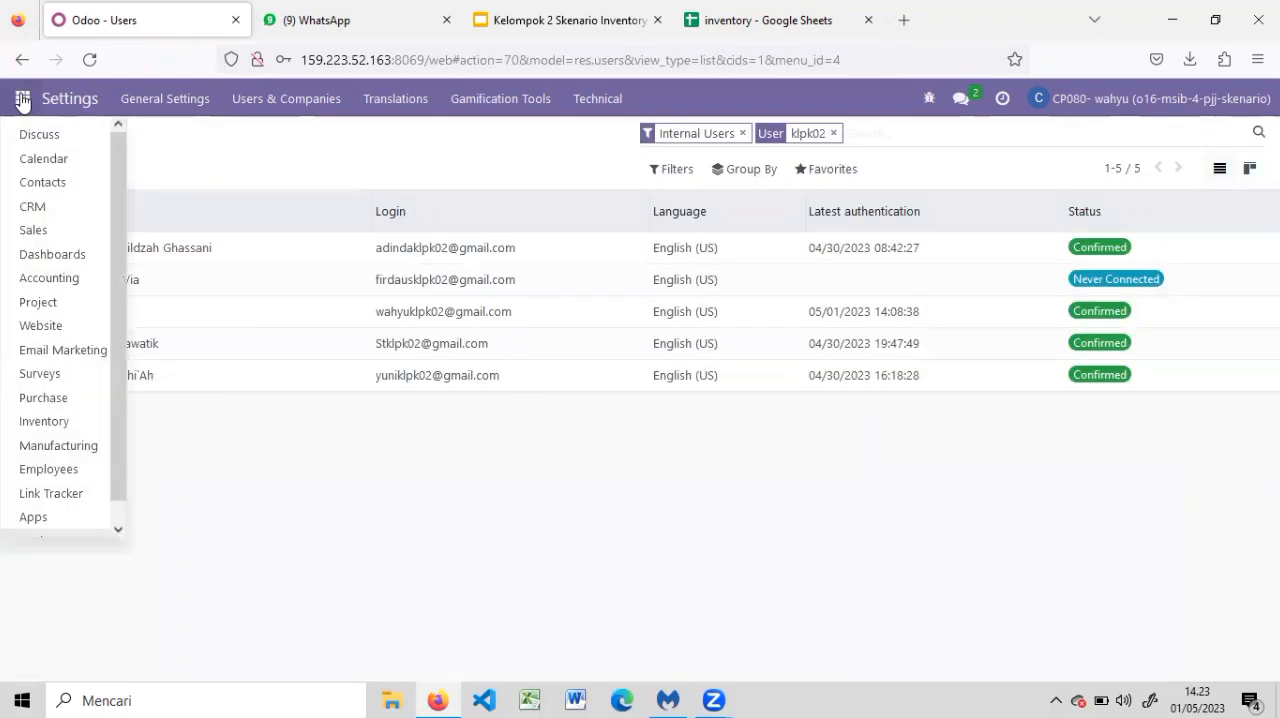
pyautogui.click(52, 140)
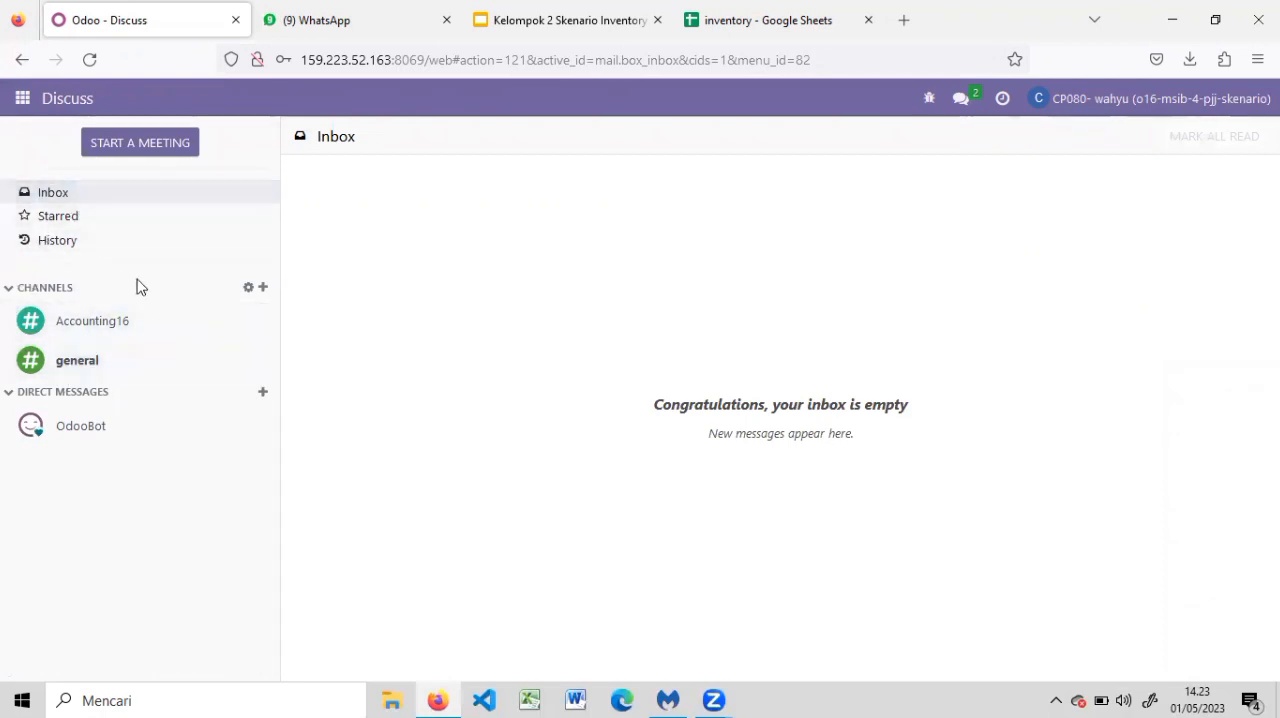
pyautogui.click(263, 288)
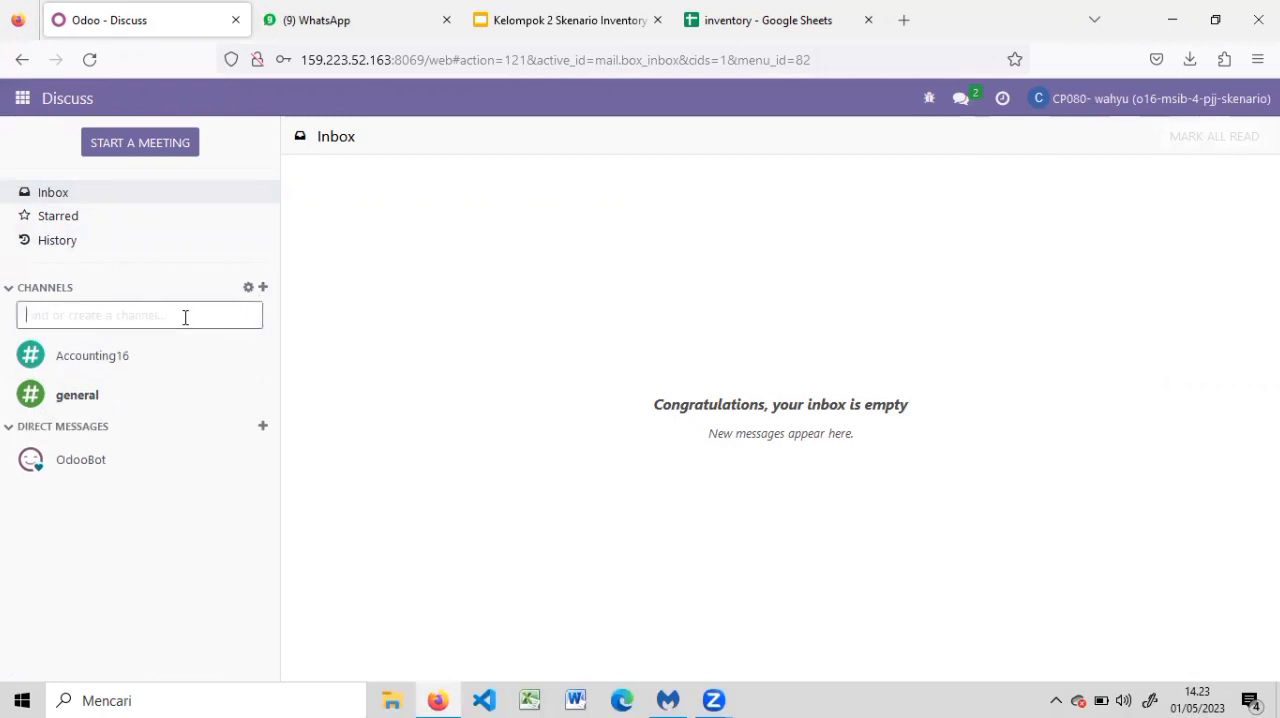
pyautogui.write('inven')
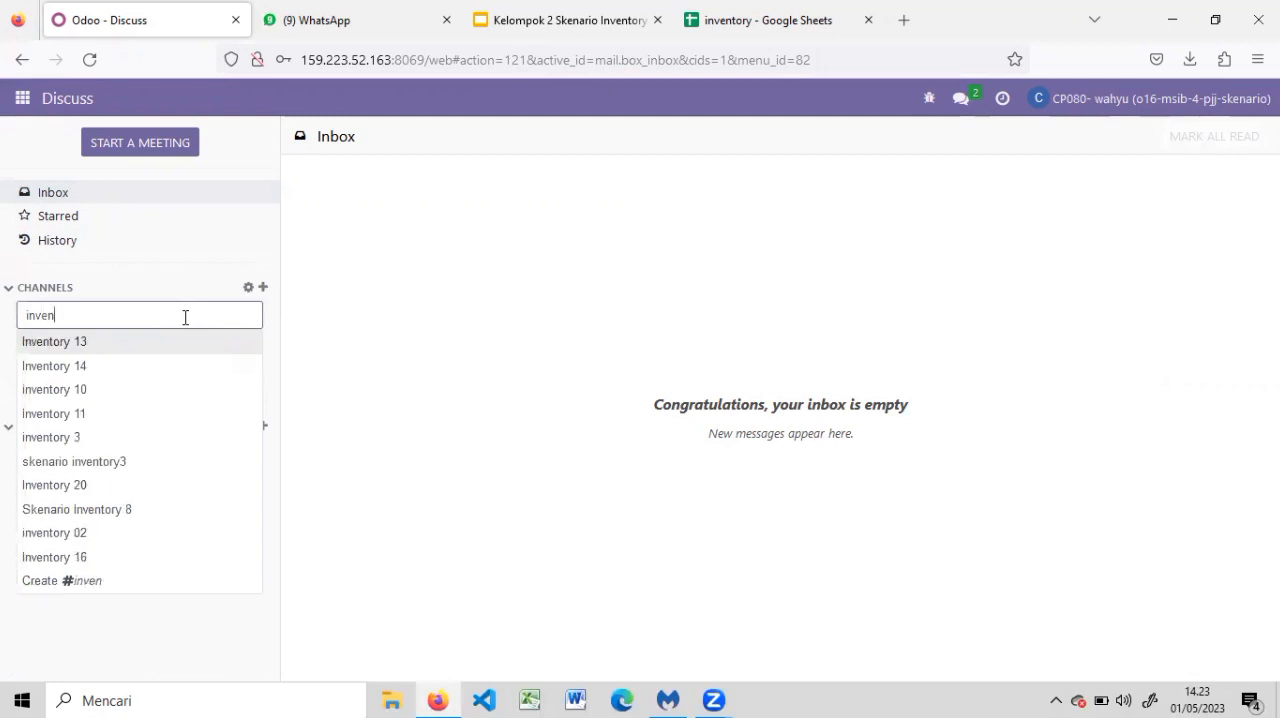
pyautogui.click(88, 536)
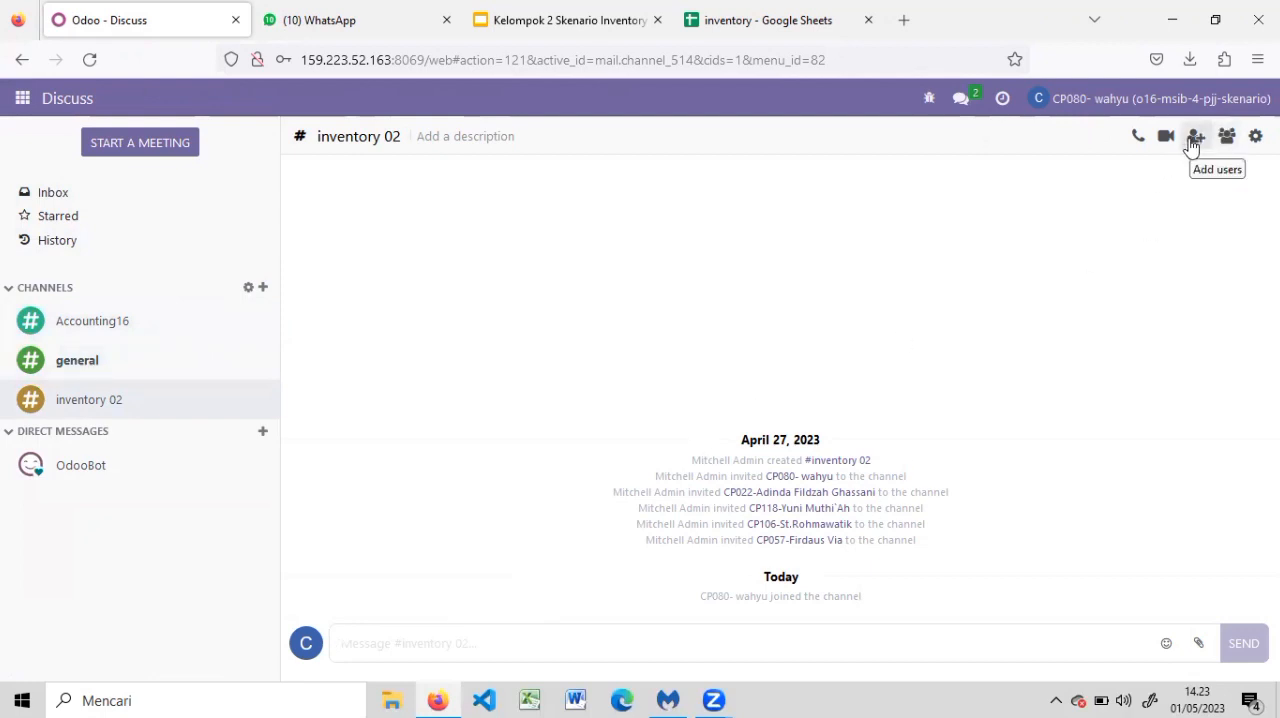
# Review the Inventory app's settings, from Operations through Products, Traceability and Warehouse to Advanced Scheduling
pyautogui.click(29, 106)
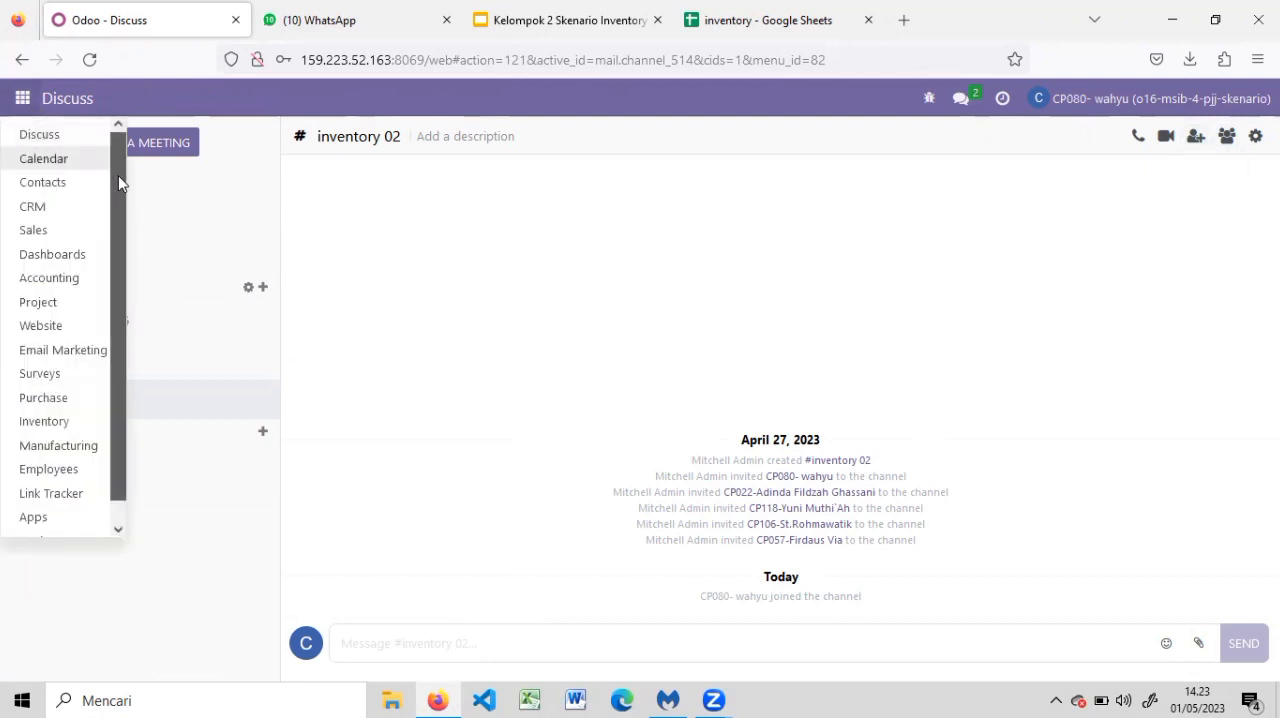
pyautogui.scroll(-1, 124, 260)
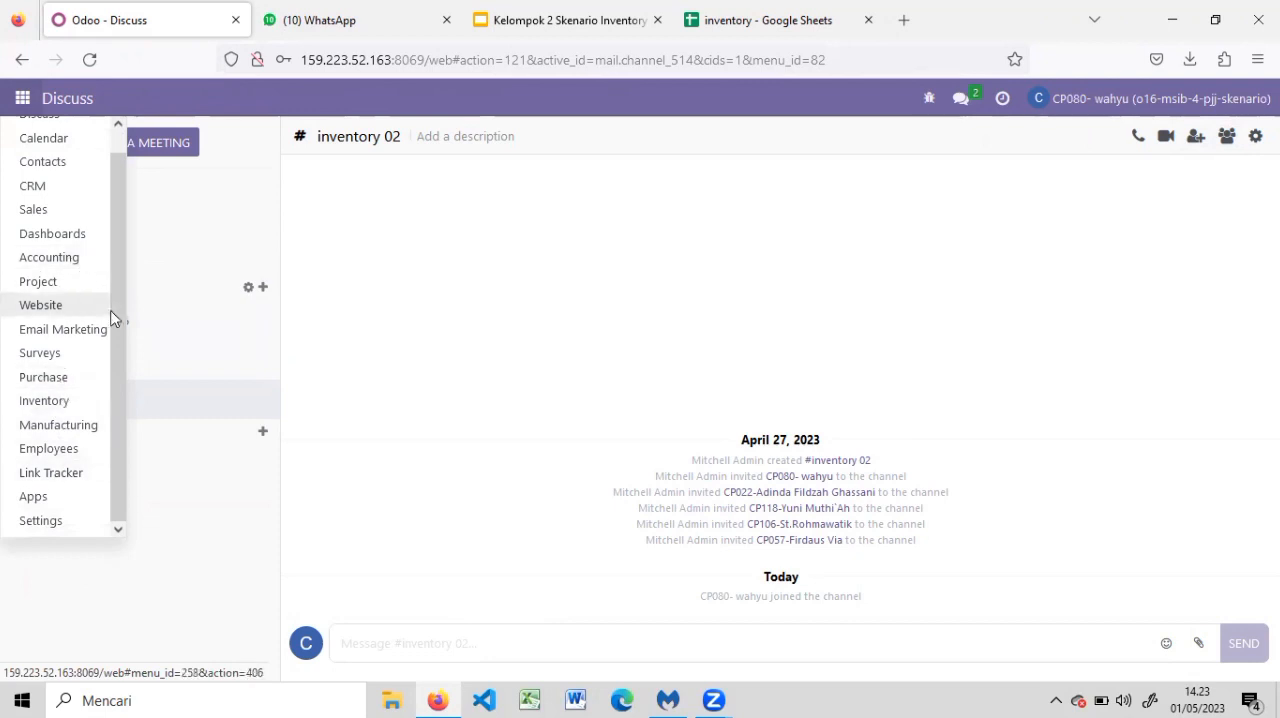
pyautogui.moveTo(112, 320); pyautogui.dragTo(112, 253)
pyautogui.moveTo(118, 300); pyautogui.dragTo(114, 366)
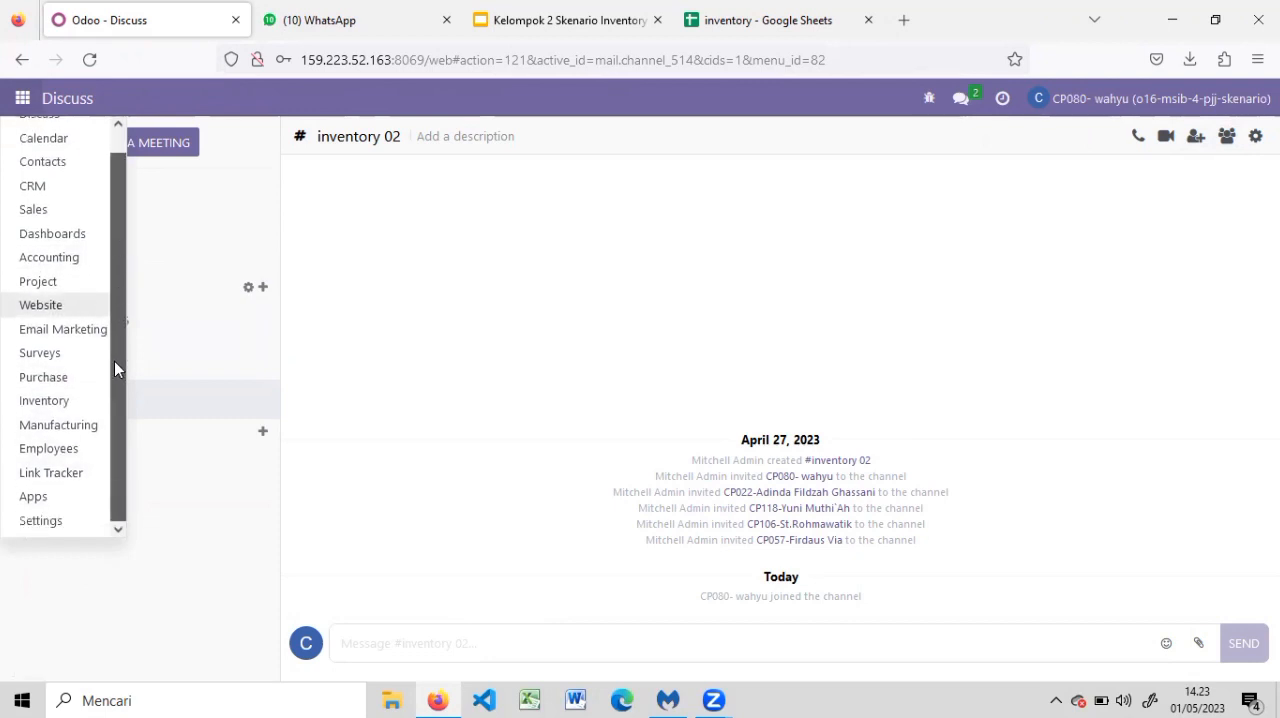
pyautogui.click(70, 402)
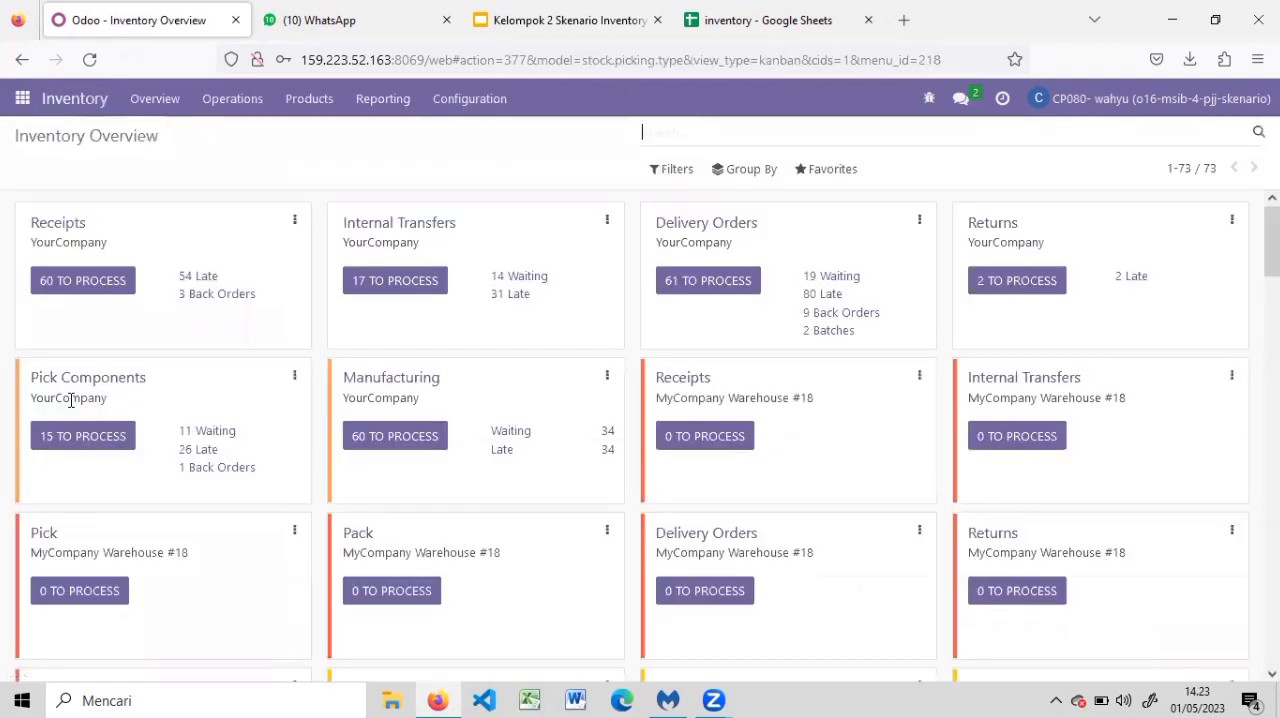
pyautogui.click(457, 117)
pyautogui.click(476, 148)
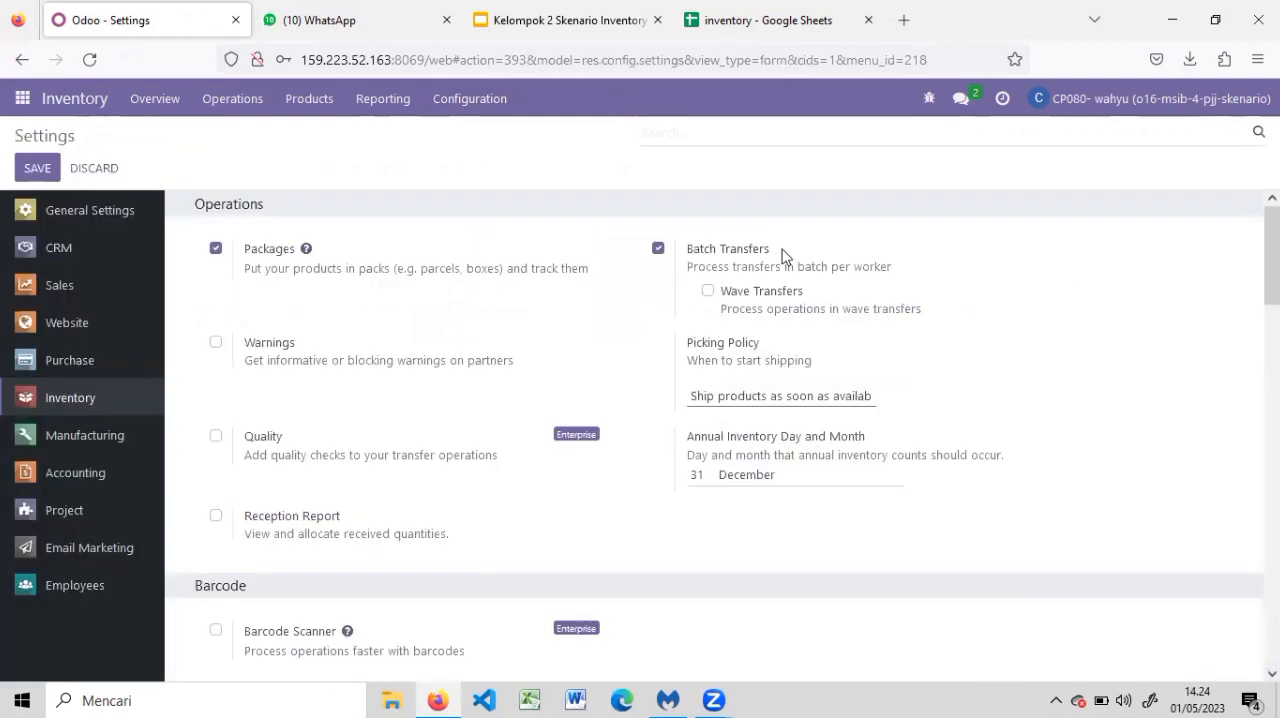
pyautogui.scroll(-7, 1272, 255)
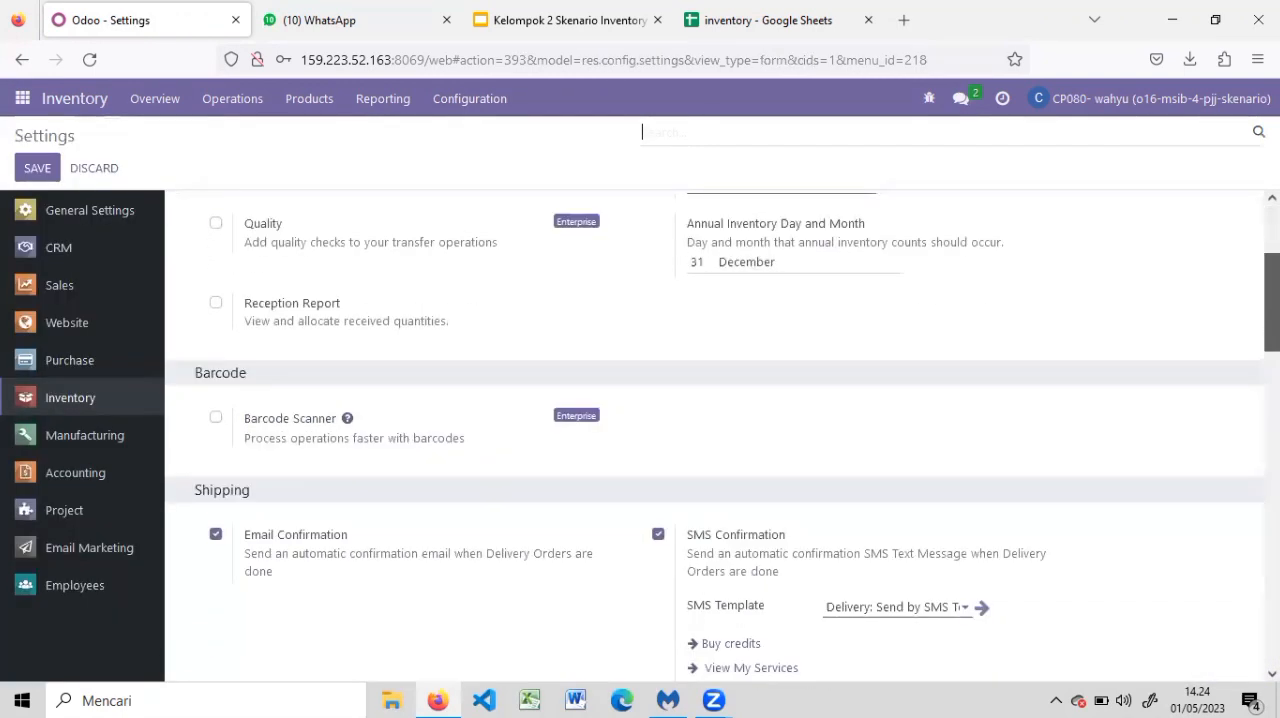
pyautogui.scroll(-4, 720, 435)
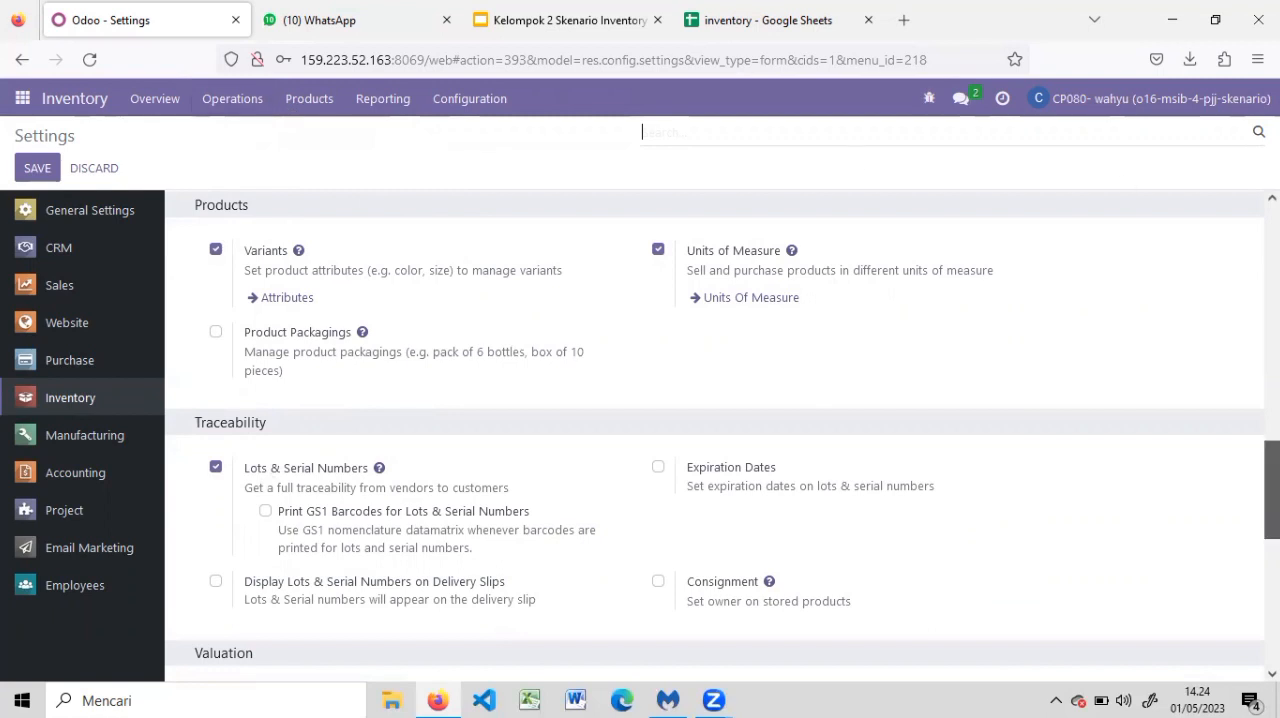
pyautogui.scroll(4, 1272, 490)
pyautogui.moveTo(1270, 396); pyautogui.dragTo(1165, 315)
pyautogui.scroll(-7, 766, 491)
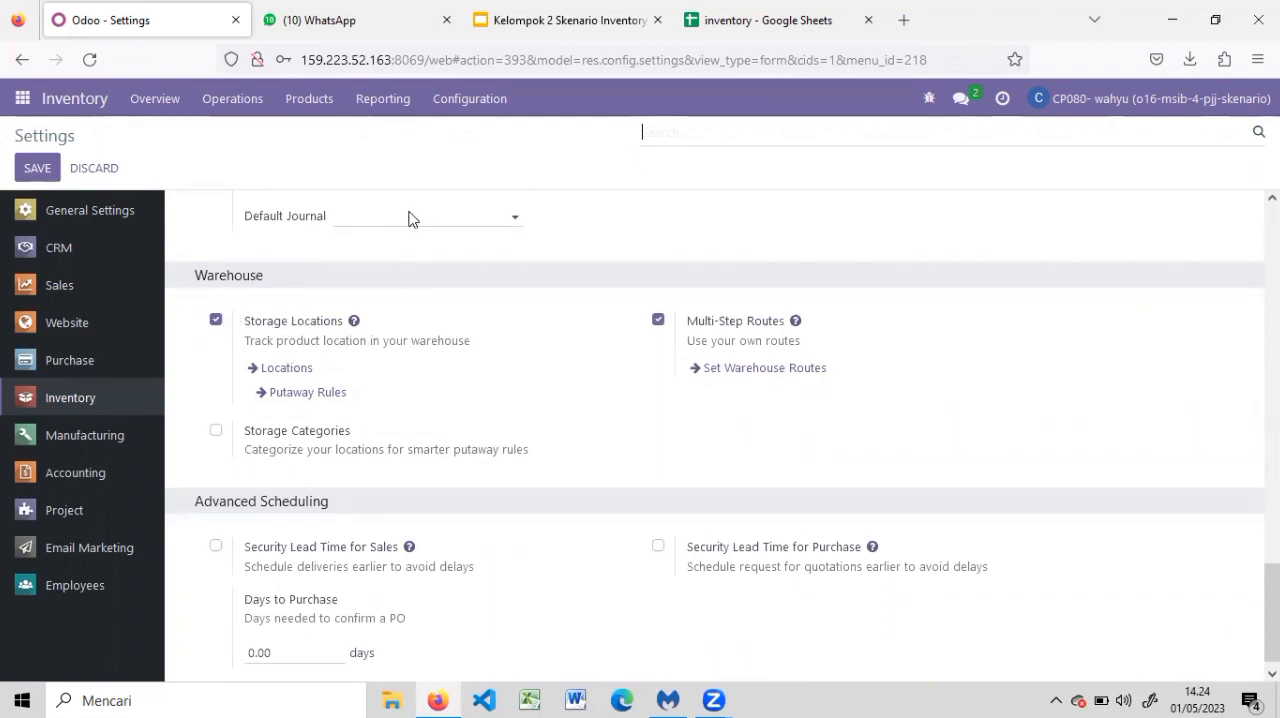
# Inspect the new warehouse form's name and short name fields without saving, and review the existing warehouse kelompok 02 record
pyautogui.click(445, 108)
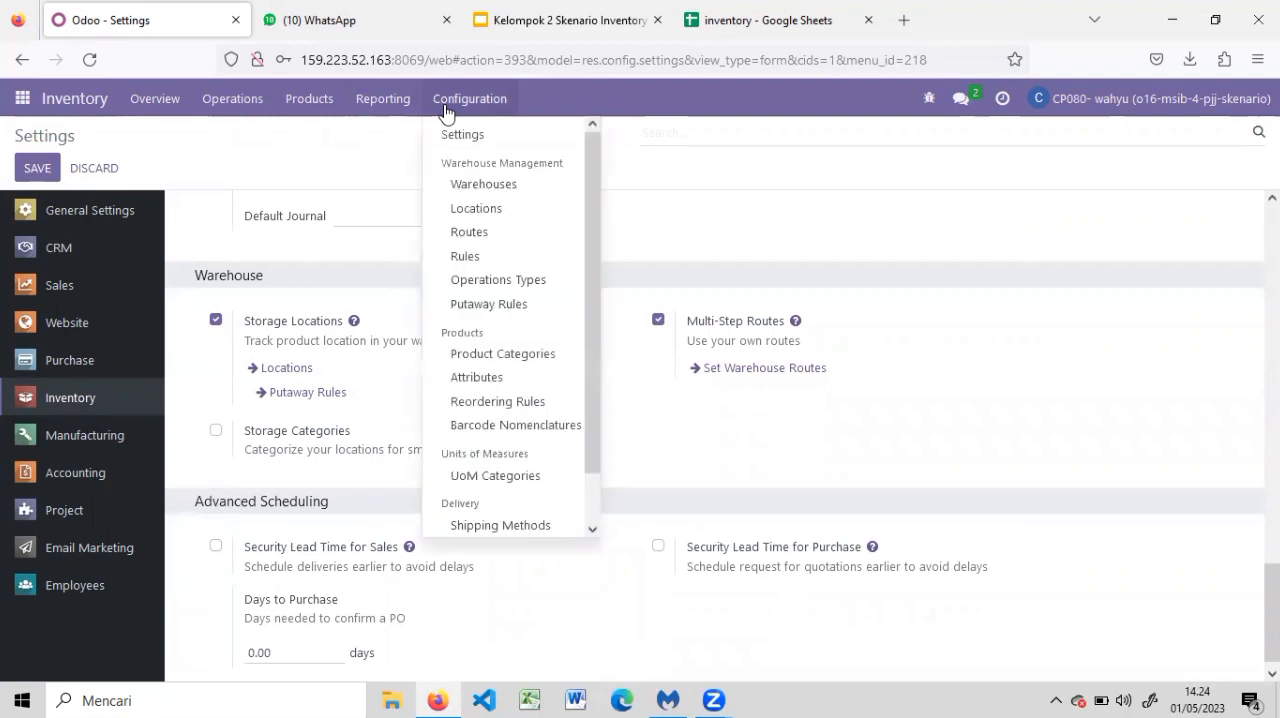
pyautogui.click(466, 185)
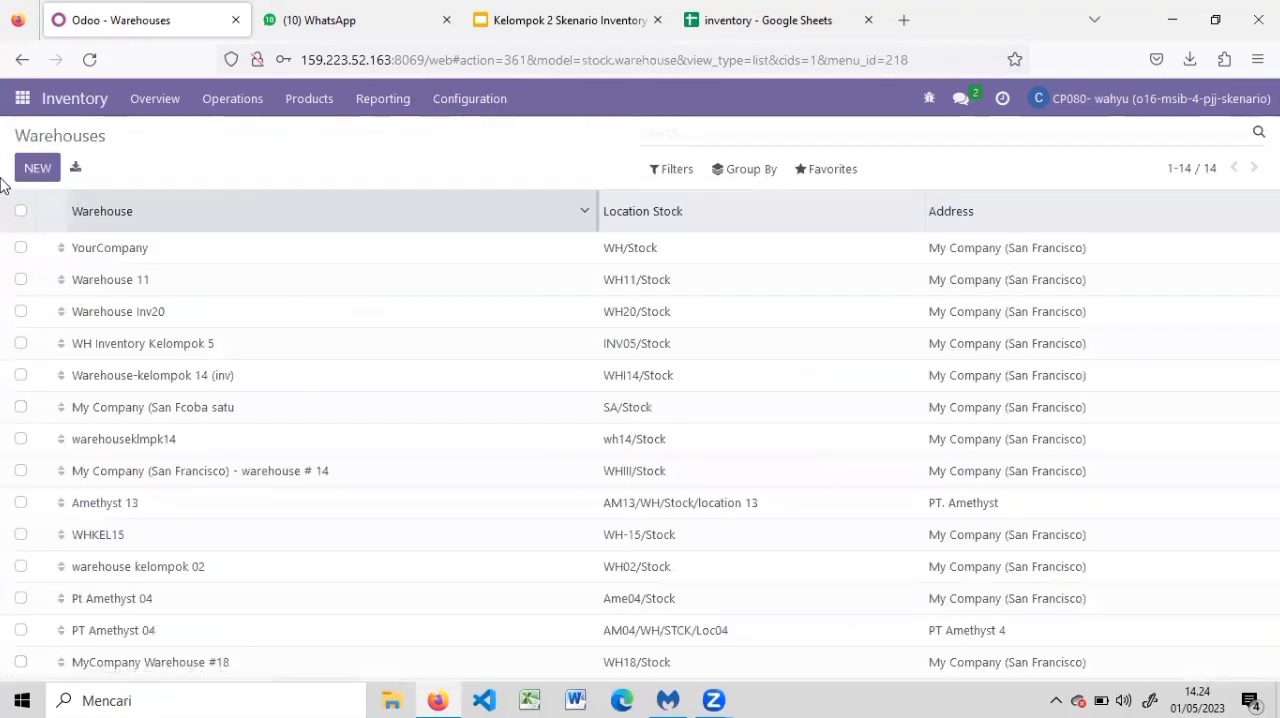
pyautogui.click(36, 166)
pyautogui.write('My Company (San Francisco) - warehouse # 15')
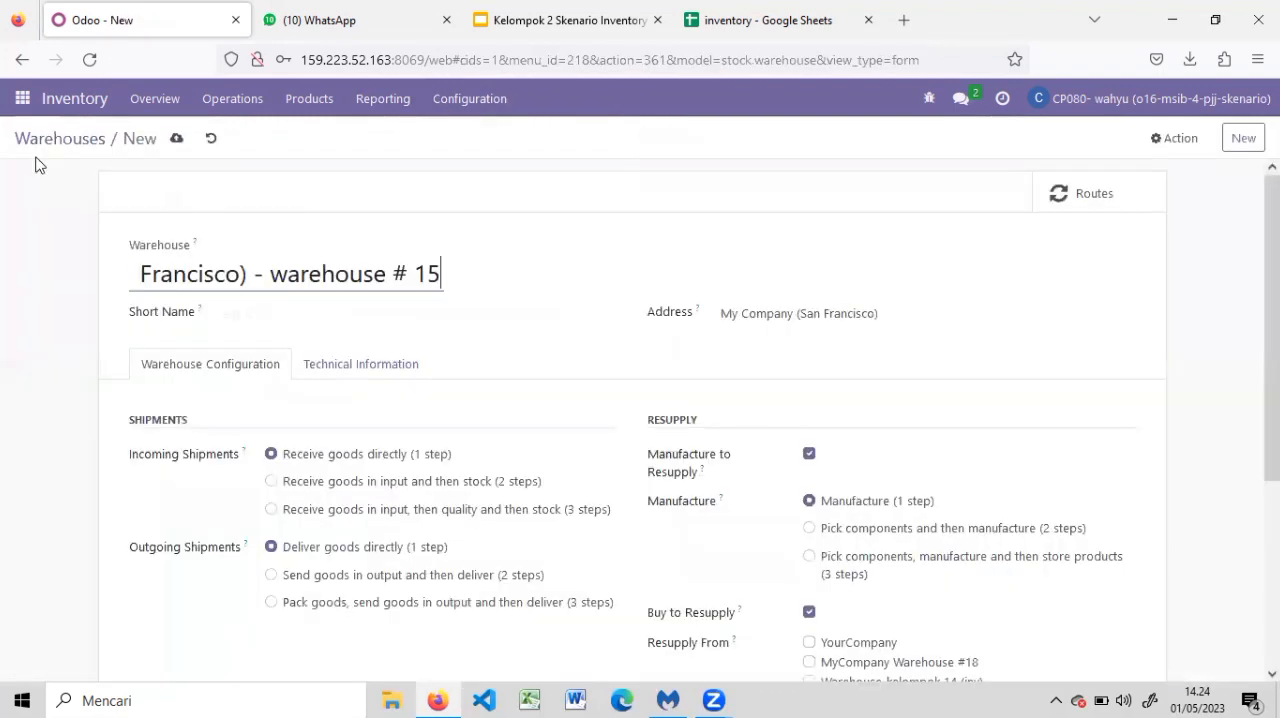
pyautogui.click(355, 309)
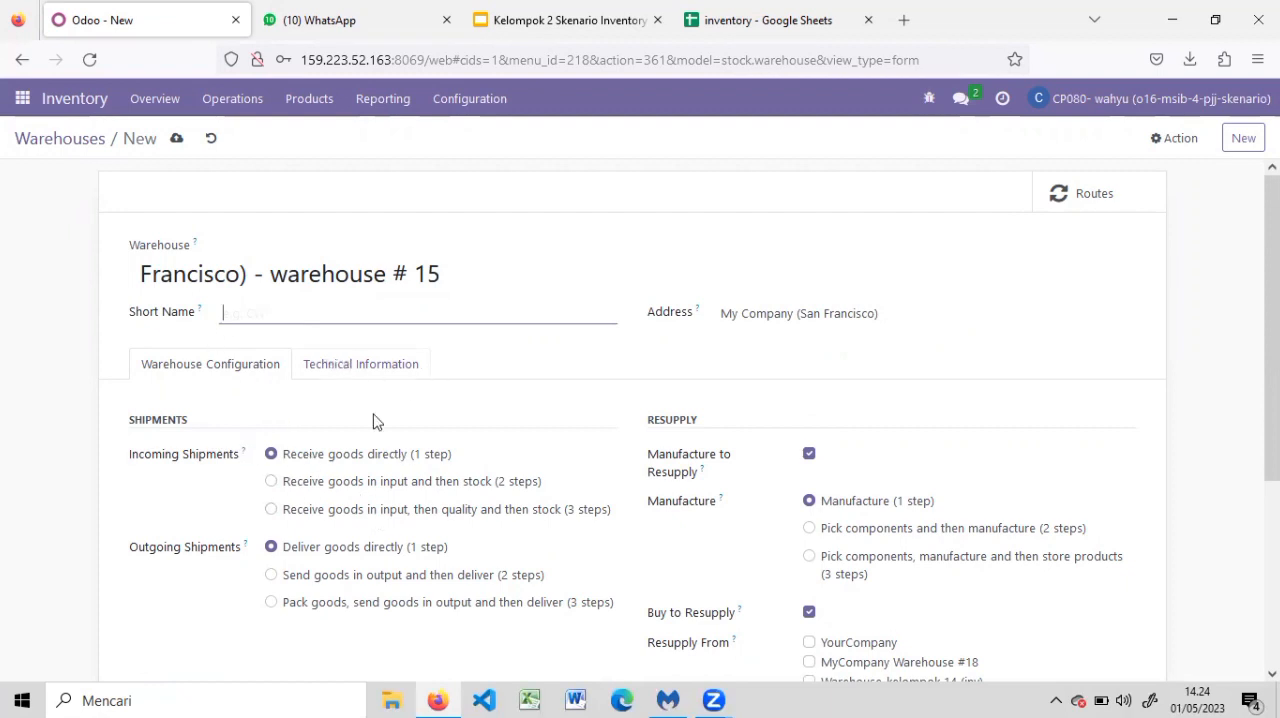
pyautogui.click(376, 274)
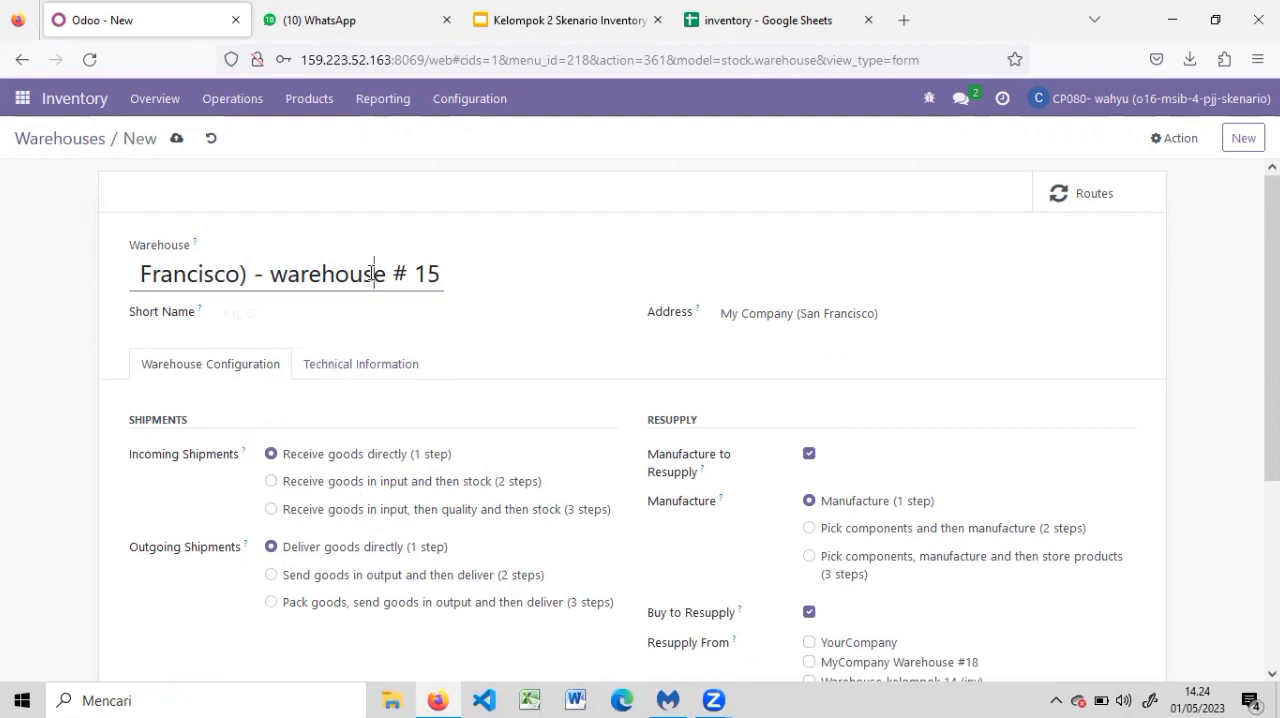
pyautogui.click(25, 143)
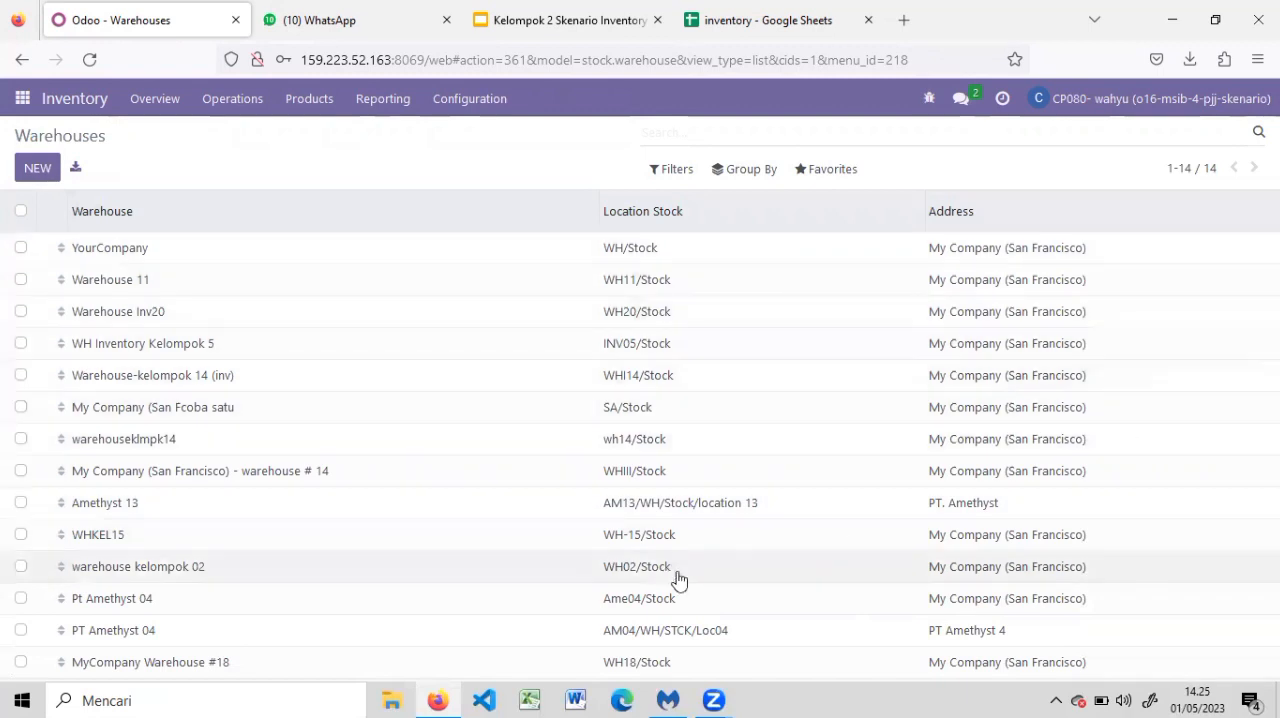
pyautogui.click(244, 572)
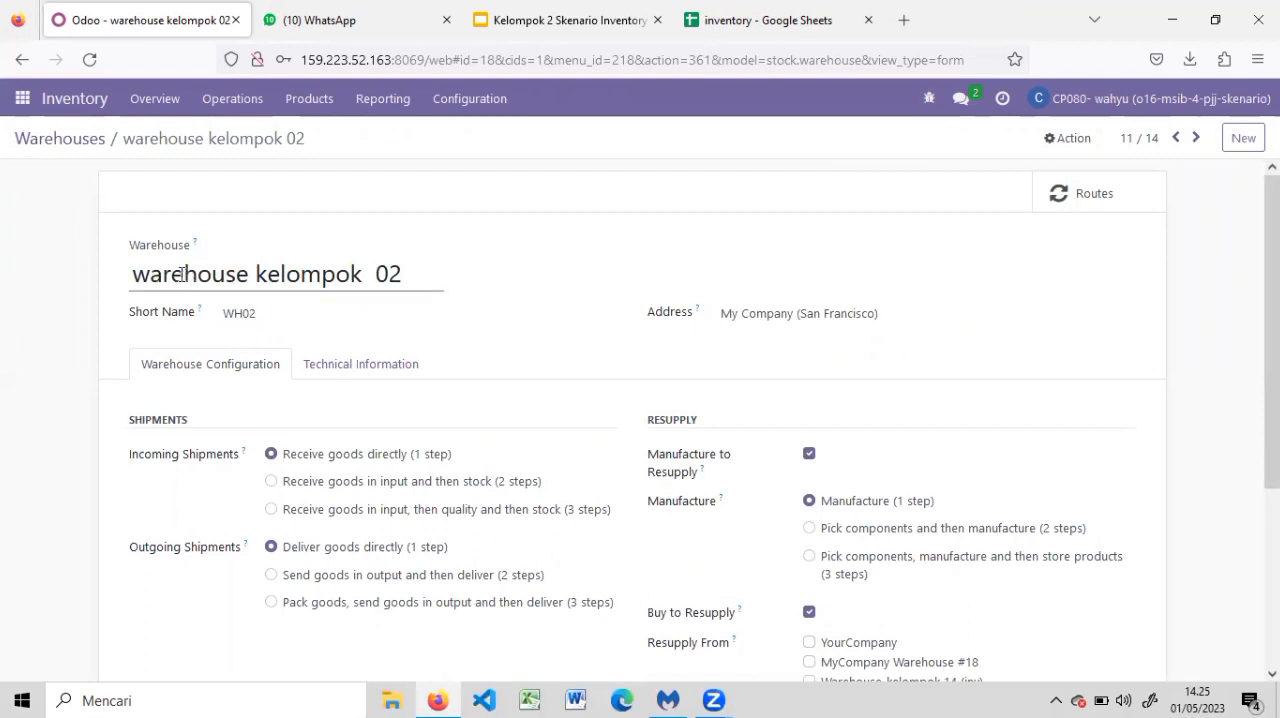
pyautogui.moveTo(184, 274); pyautogui.dragTo(438, 289)
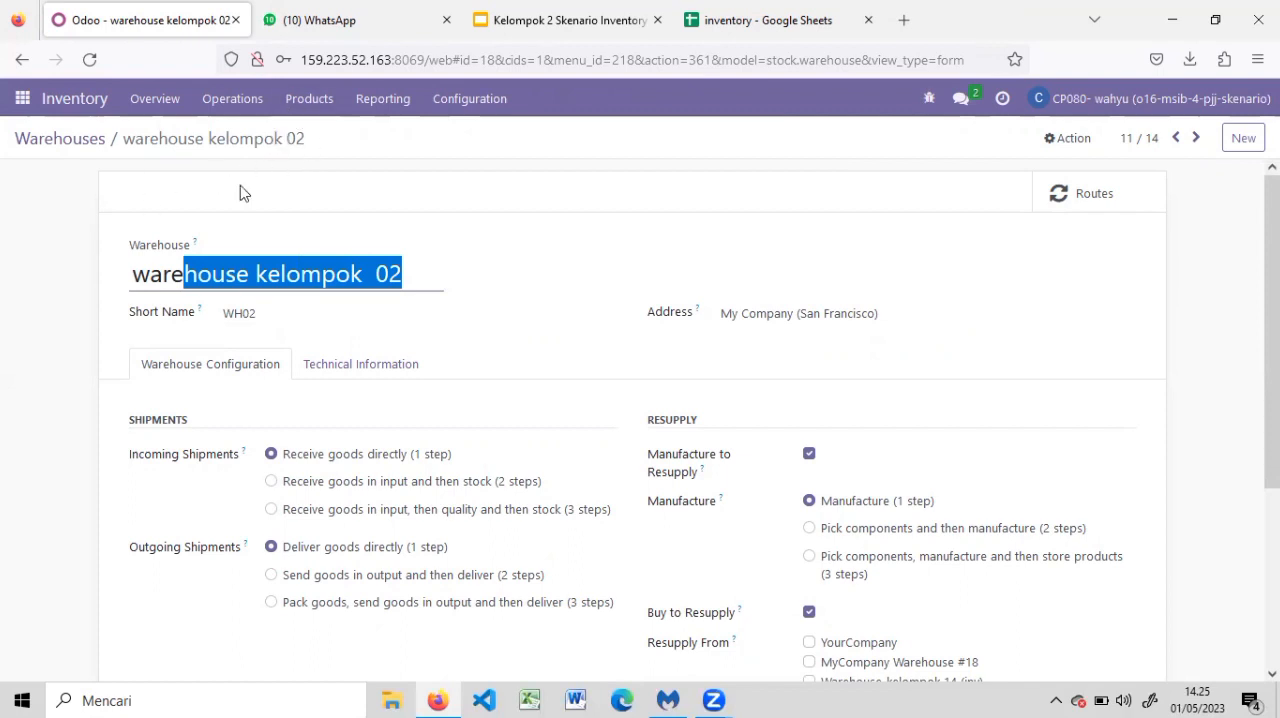
# Inspect the parent location and location type options of a new location form and return to the locations list without saving
pyautogui.click(470, 98)
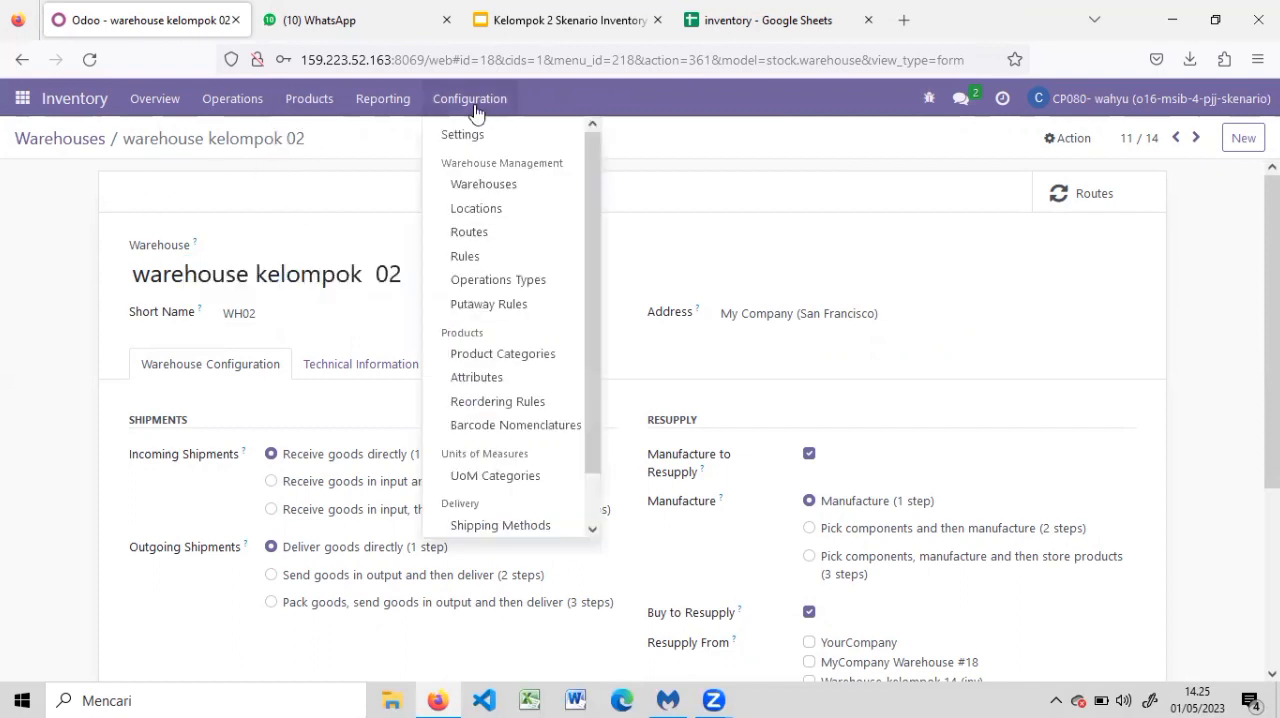
pyautogui.click(507, 216)
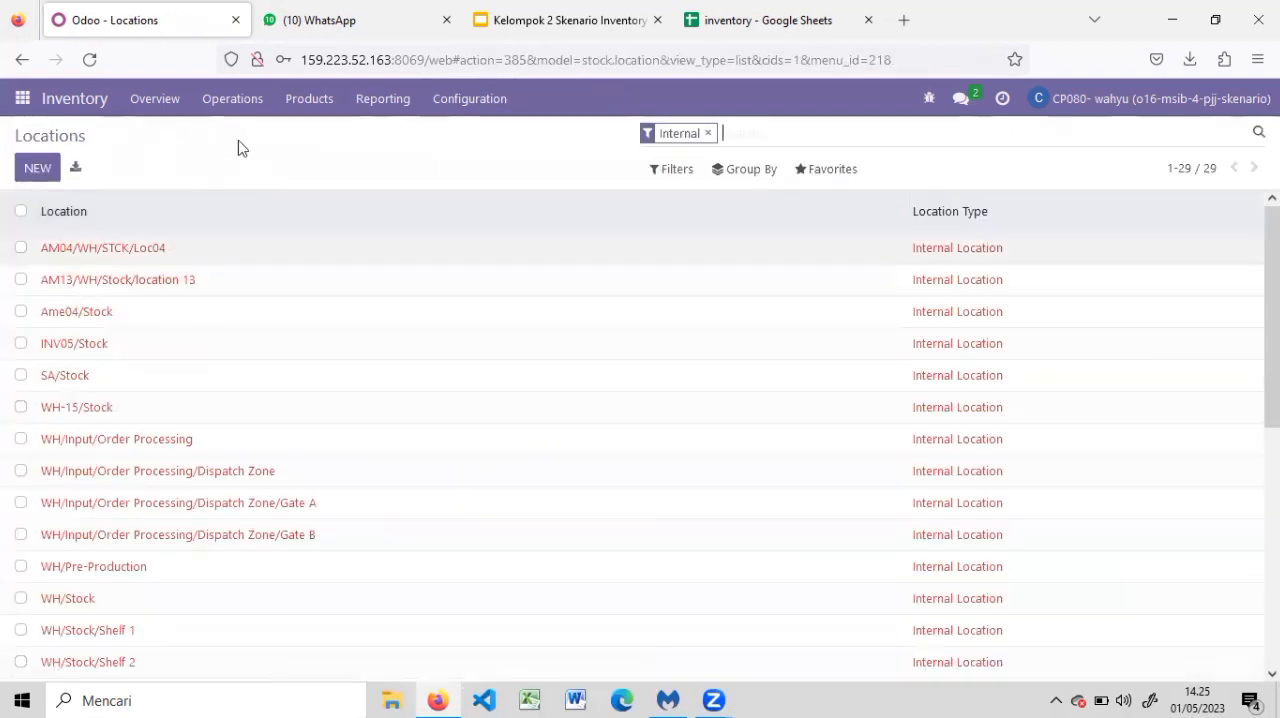
pyautogui.click(55, 167)
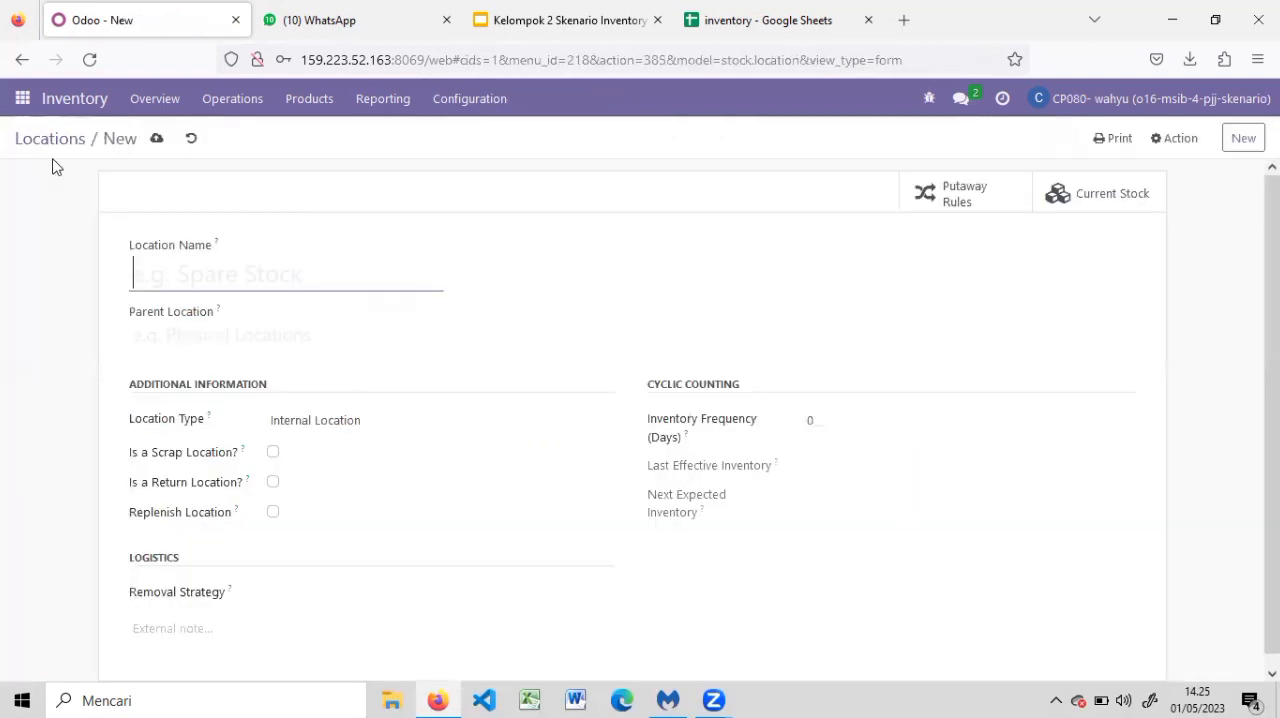
pyautogui.click(196, 338)
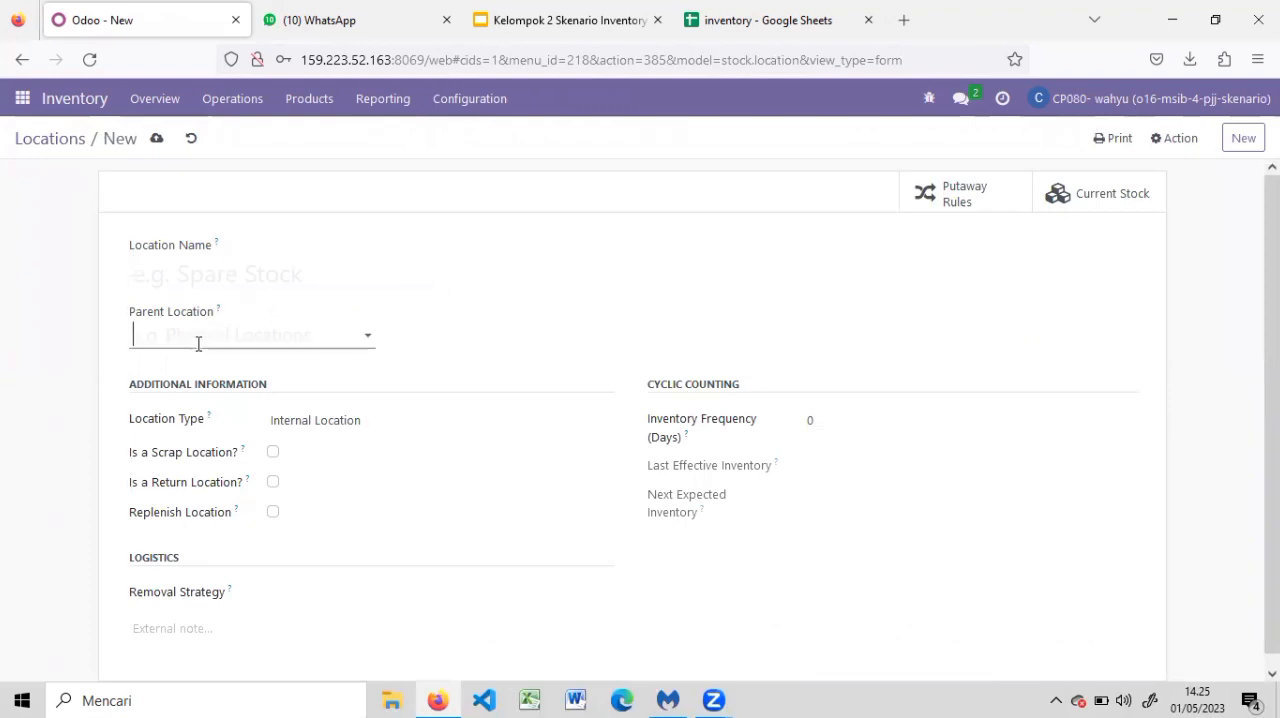
pyautogui.click(358, 422)
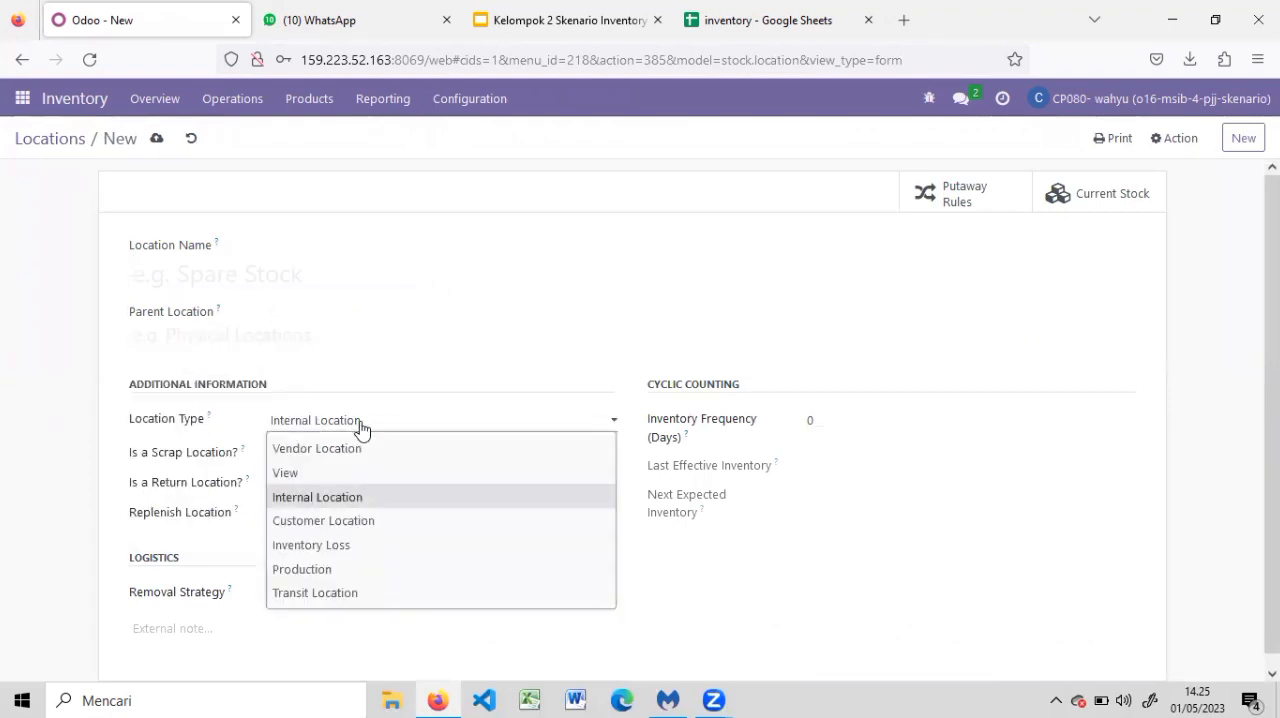
pyautogui.click(40, 139)
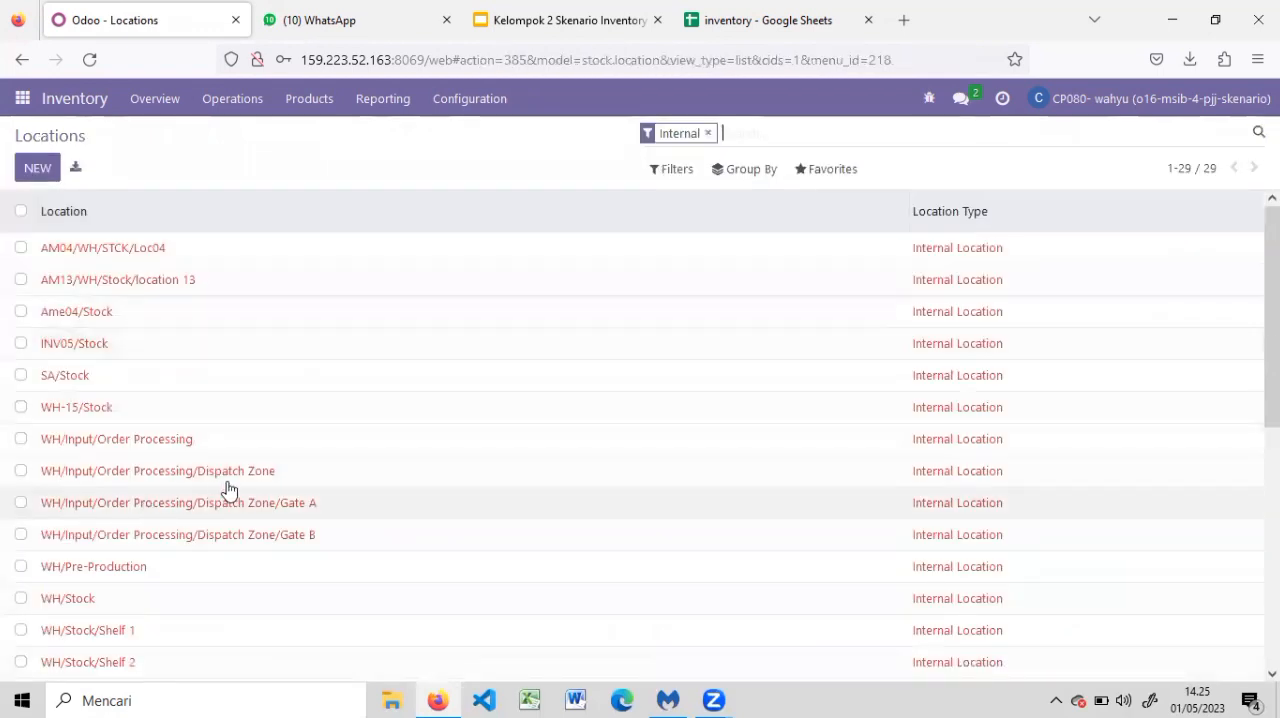
# Review the location name and parent location of the WH02/Stock/LokasiKelompok02 record
pyautogui.scroll(-4, 413, 562)
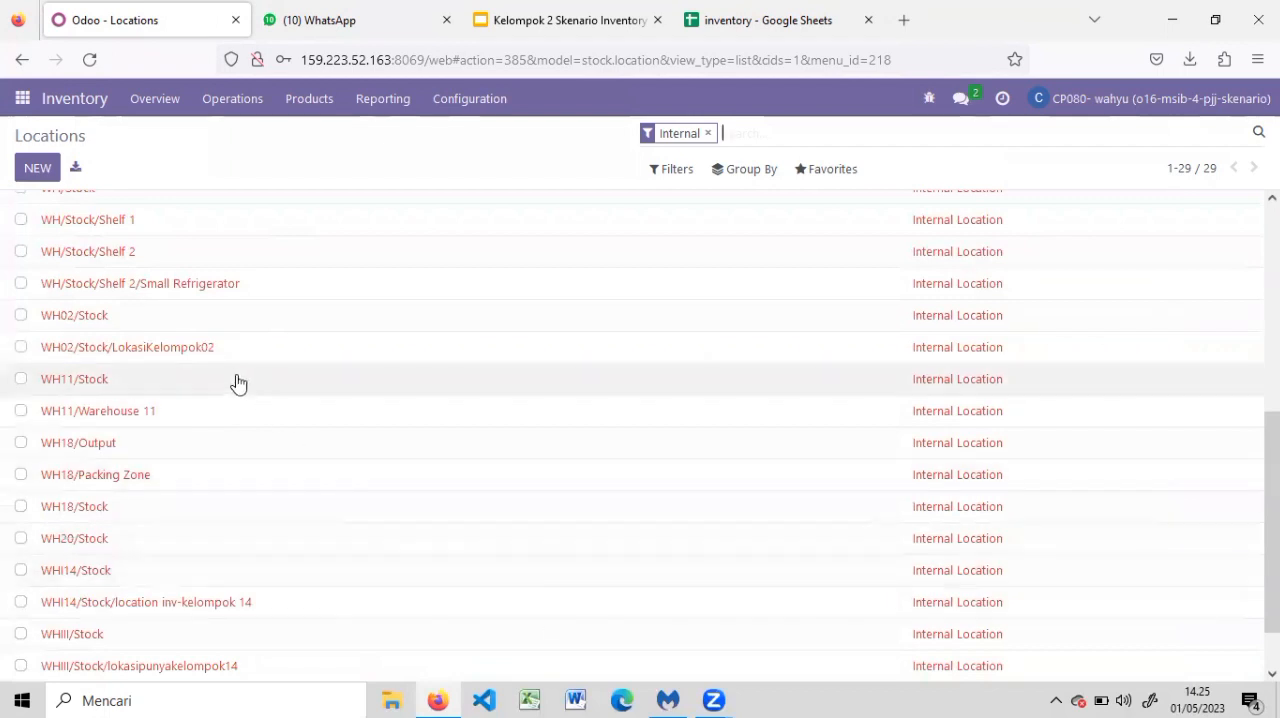
pyautogui.doubleClick(214, 355)
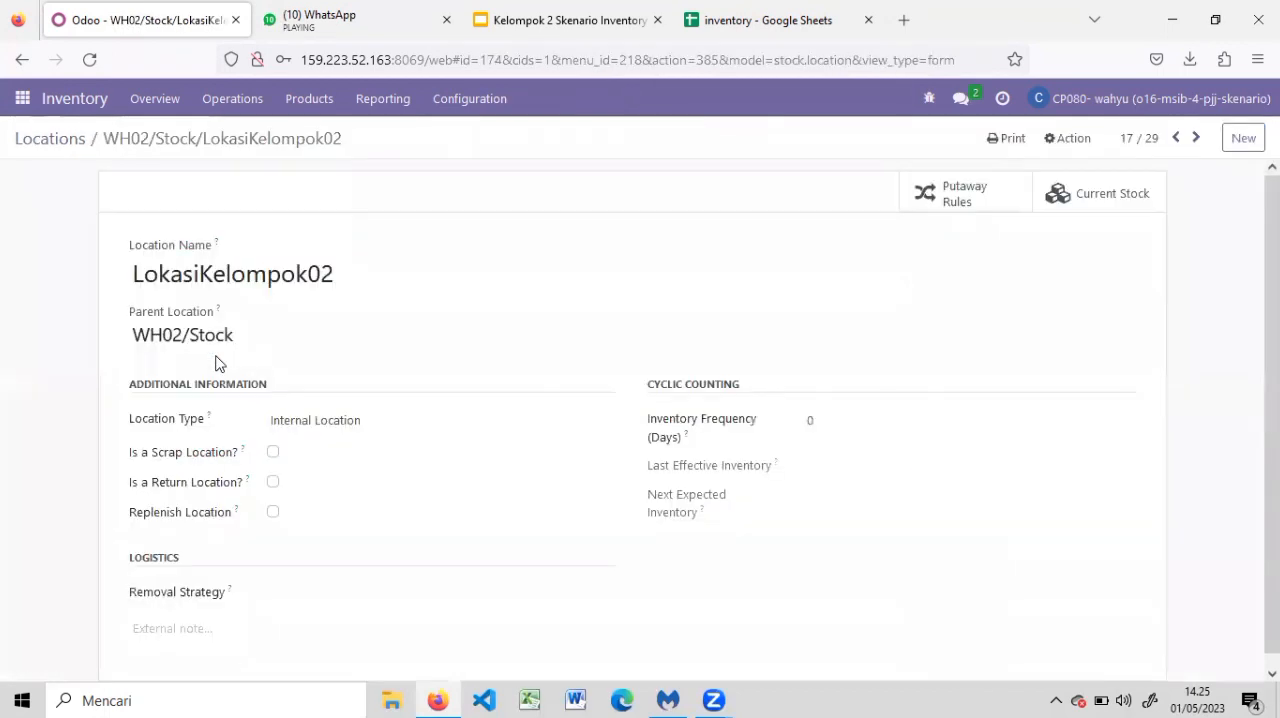
pyautogui.moveTo(136, 274); pyautogui.dragTo(377, 274)
pyautogui.moveTo(136, 334); pyautogui.dragTo(286, 340)
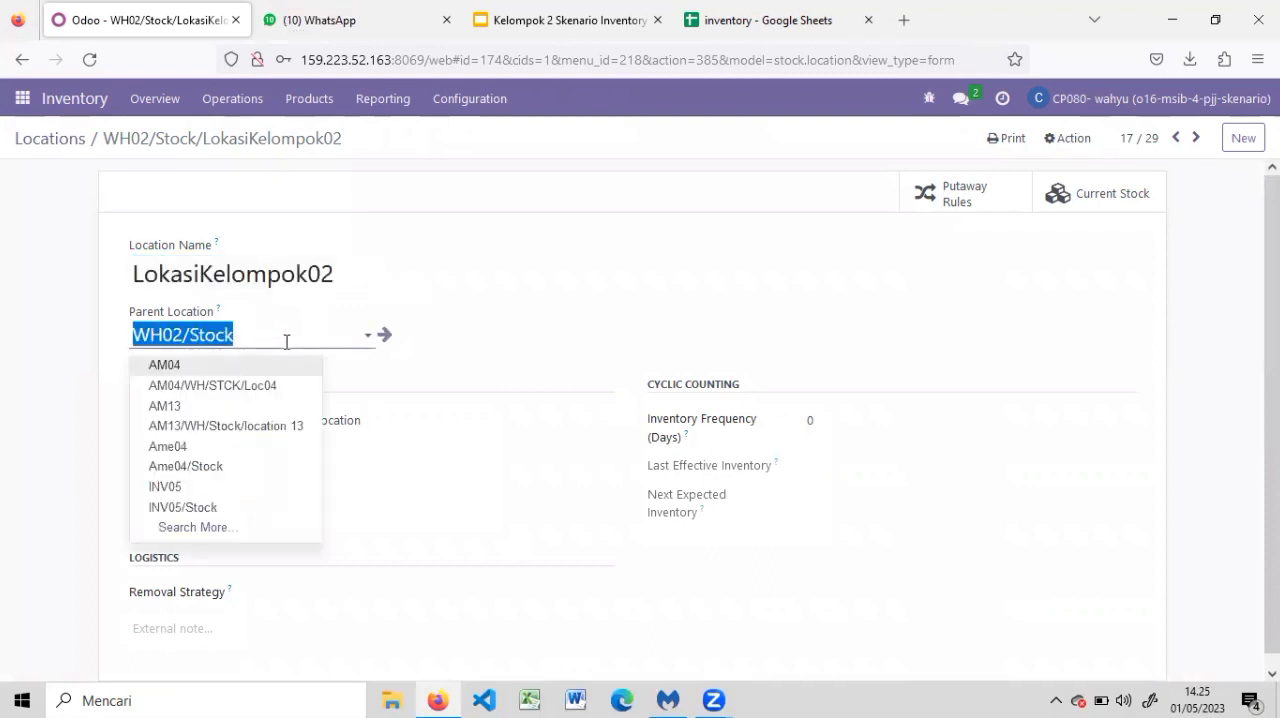
pyautogui.click(532, 306)
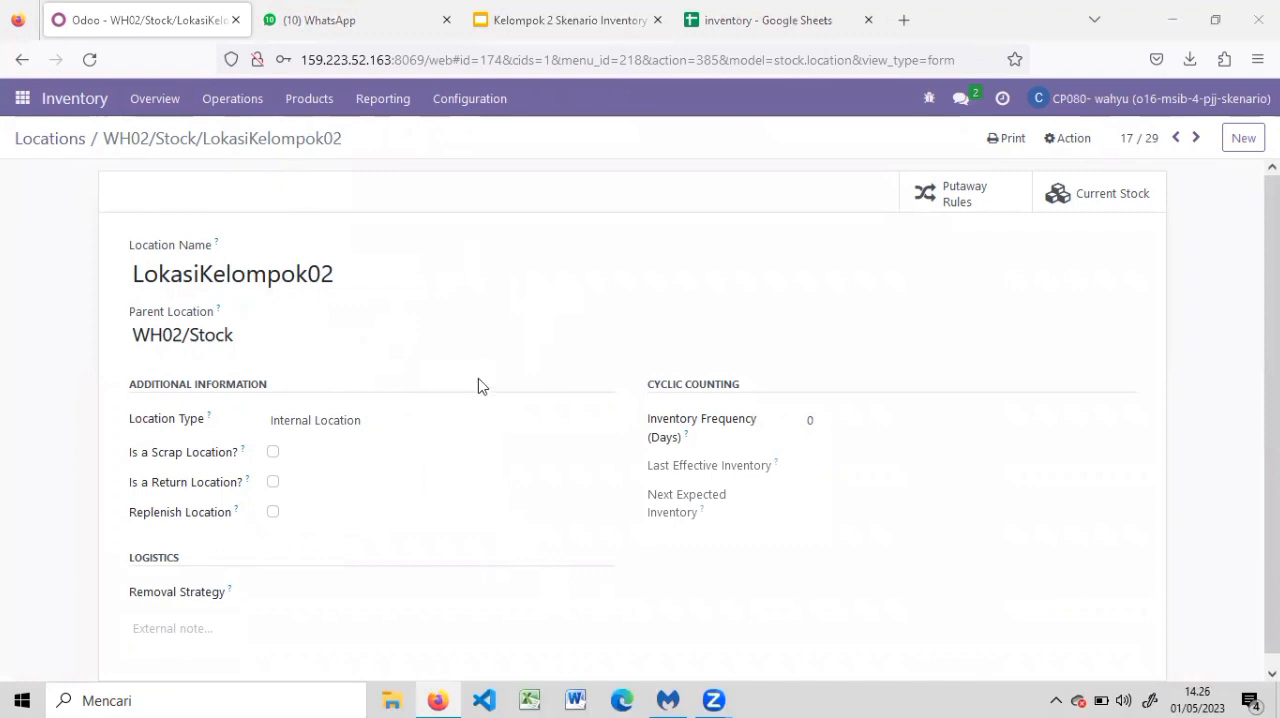
# Show the Staff Purchase slide in the Kelompok 2 Skenario Inventory presentation and switch to the inventory spreadsheet
pyautogui.click(535, 8)
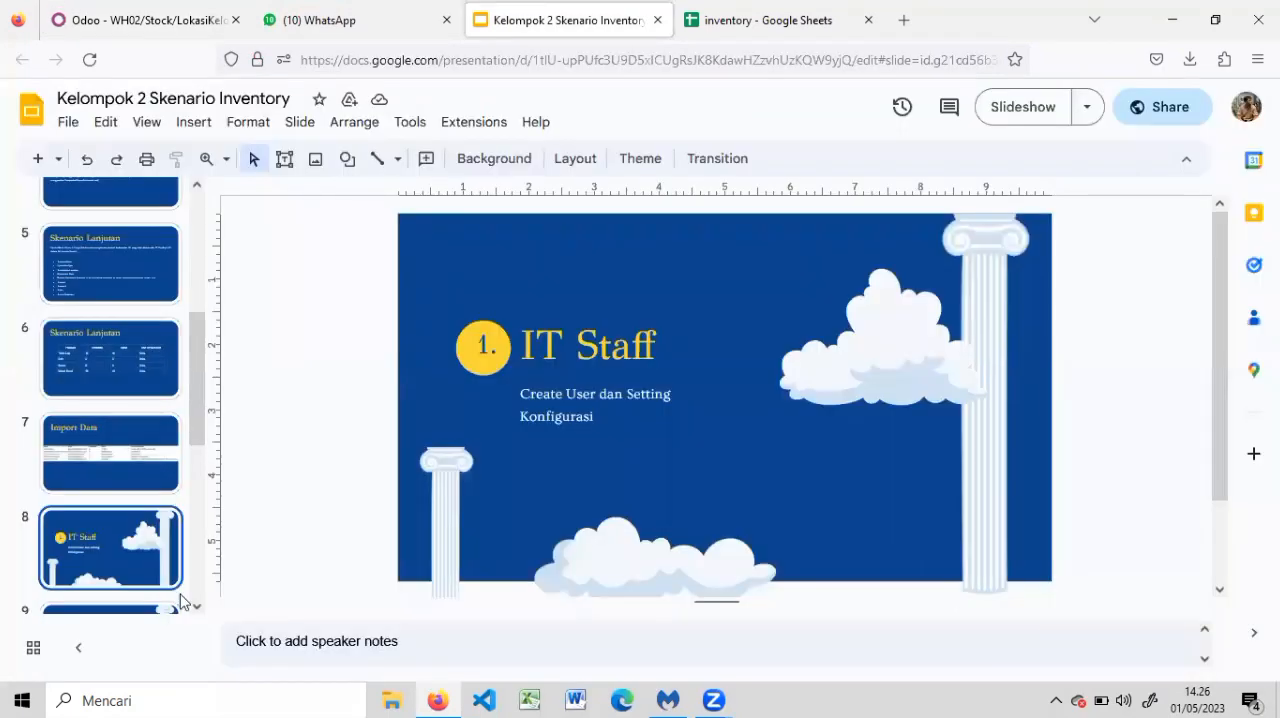
pyautogui.scroll(-2, 185, 600)
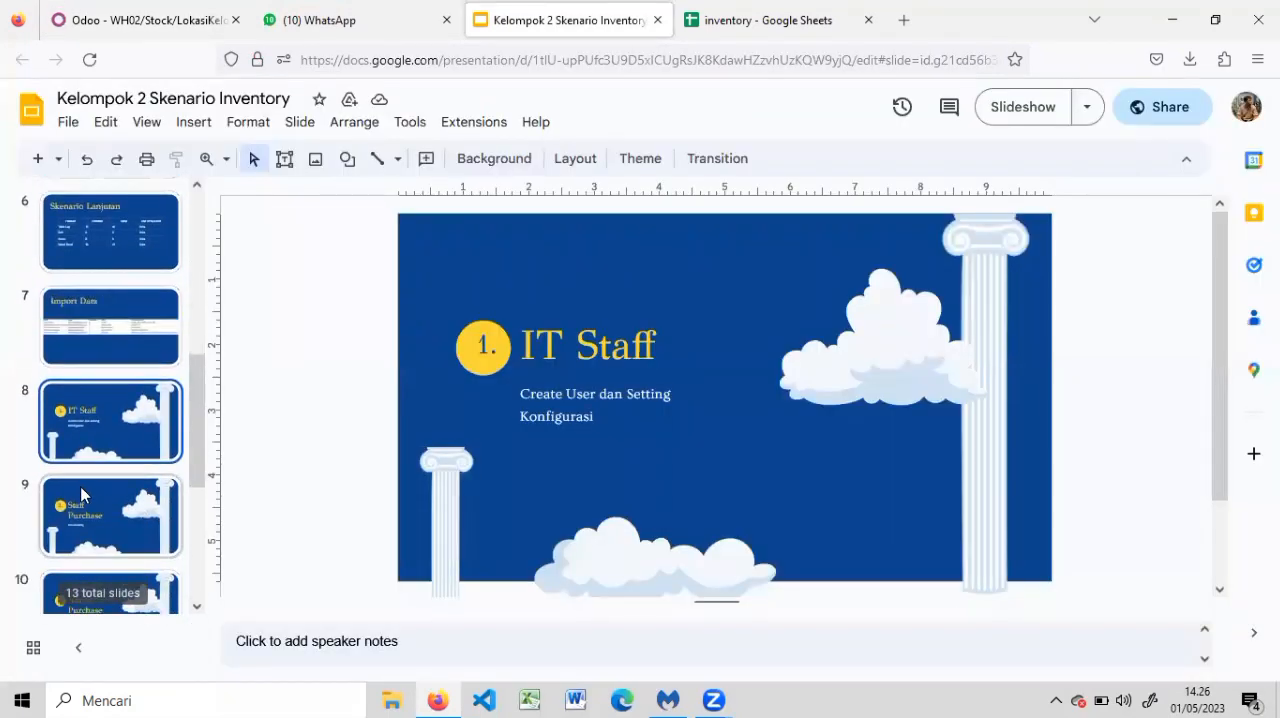
pyautogui.click(82, 494)
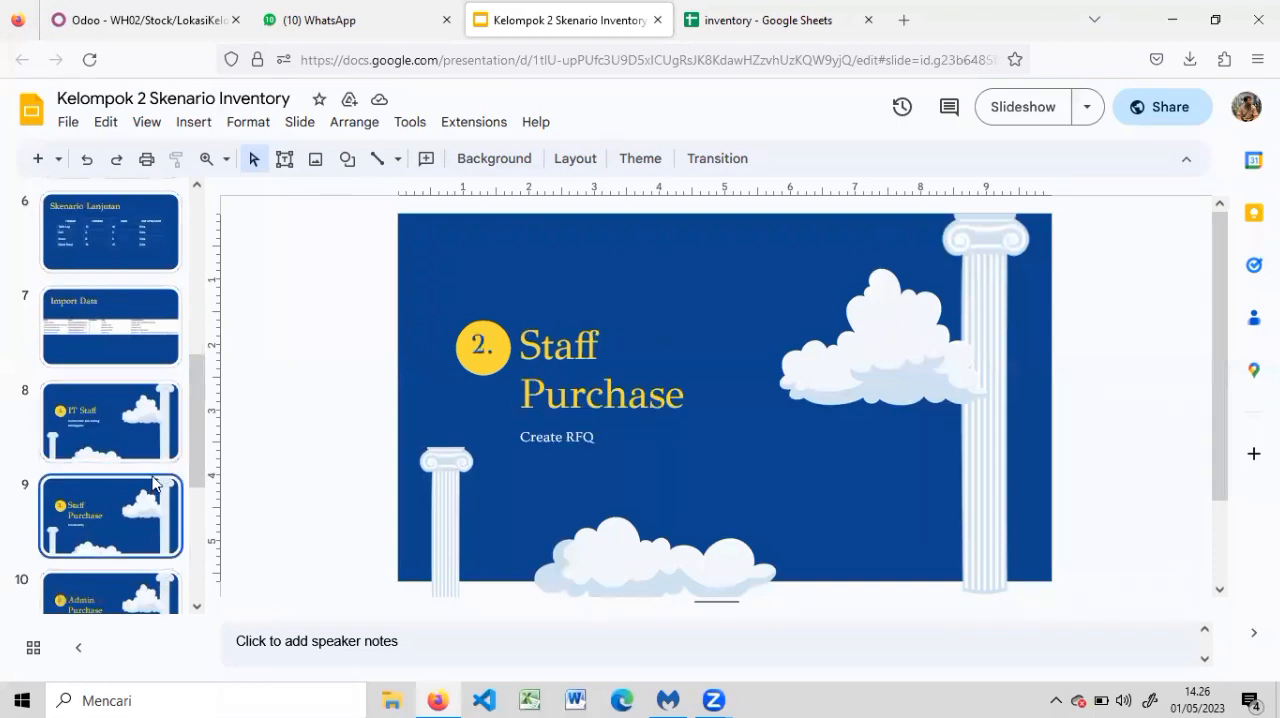
pyautogui.click(770, 8)
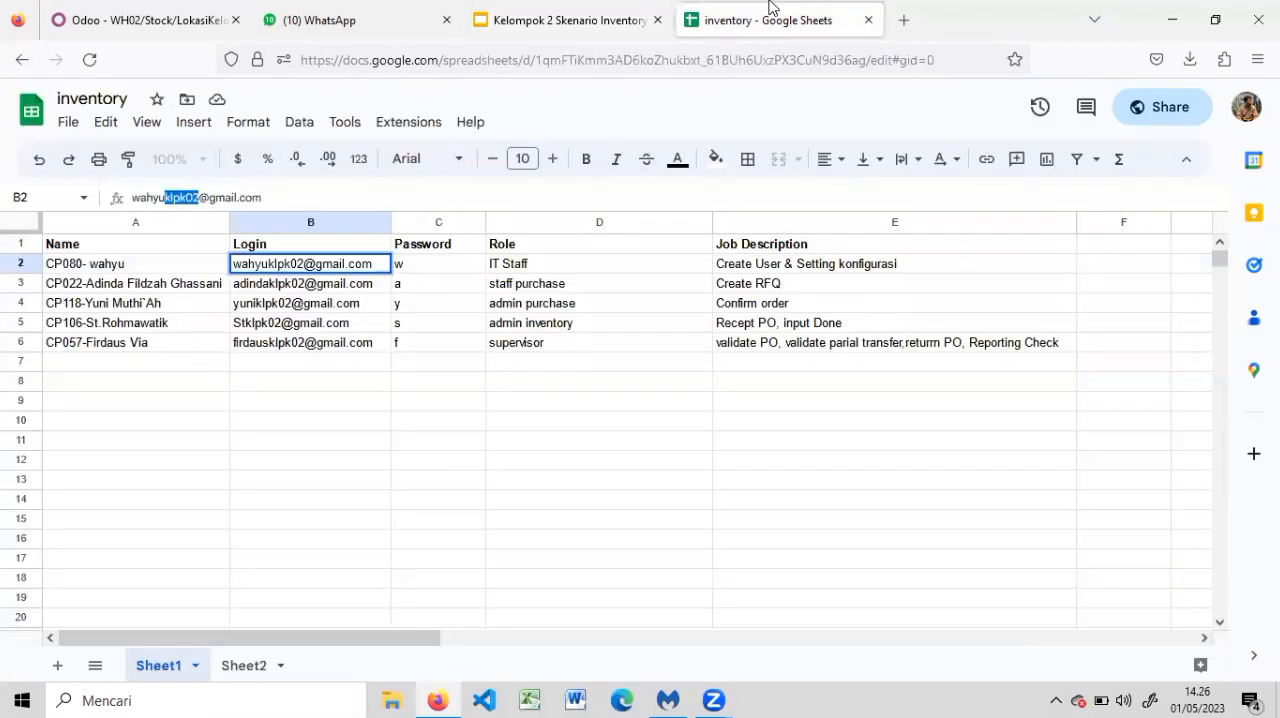